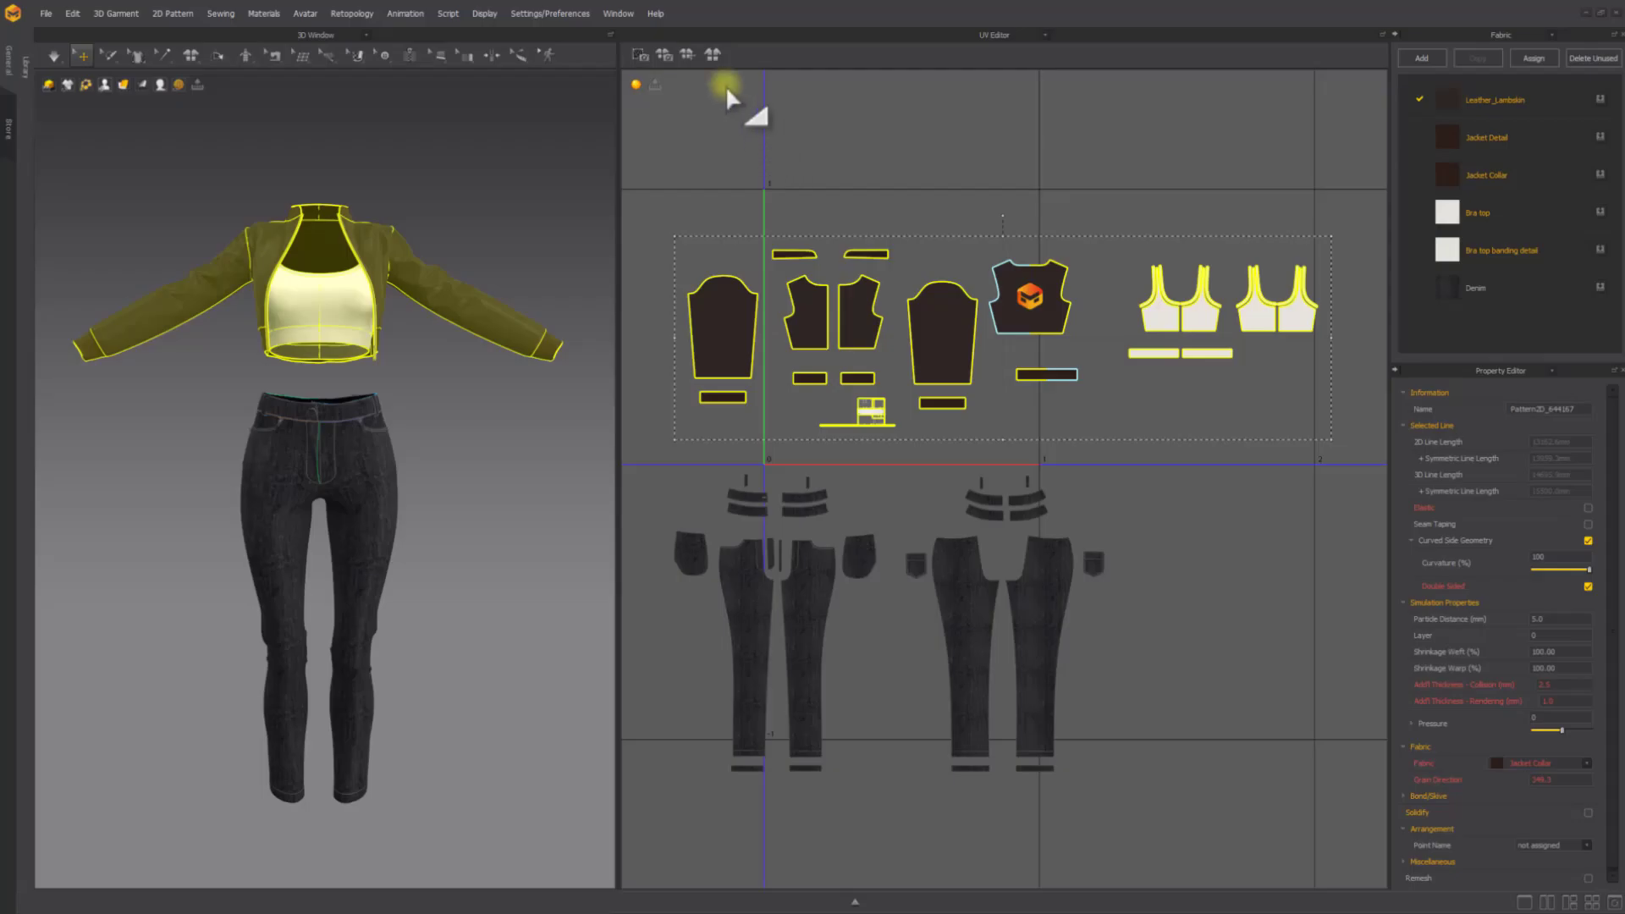
Pack the selected jacket and bra top UVs into the default 0 to 1 area, with rotation and fixed scale ratio enabled
{"action": "left_click", "coordinate": [718, 56]}
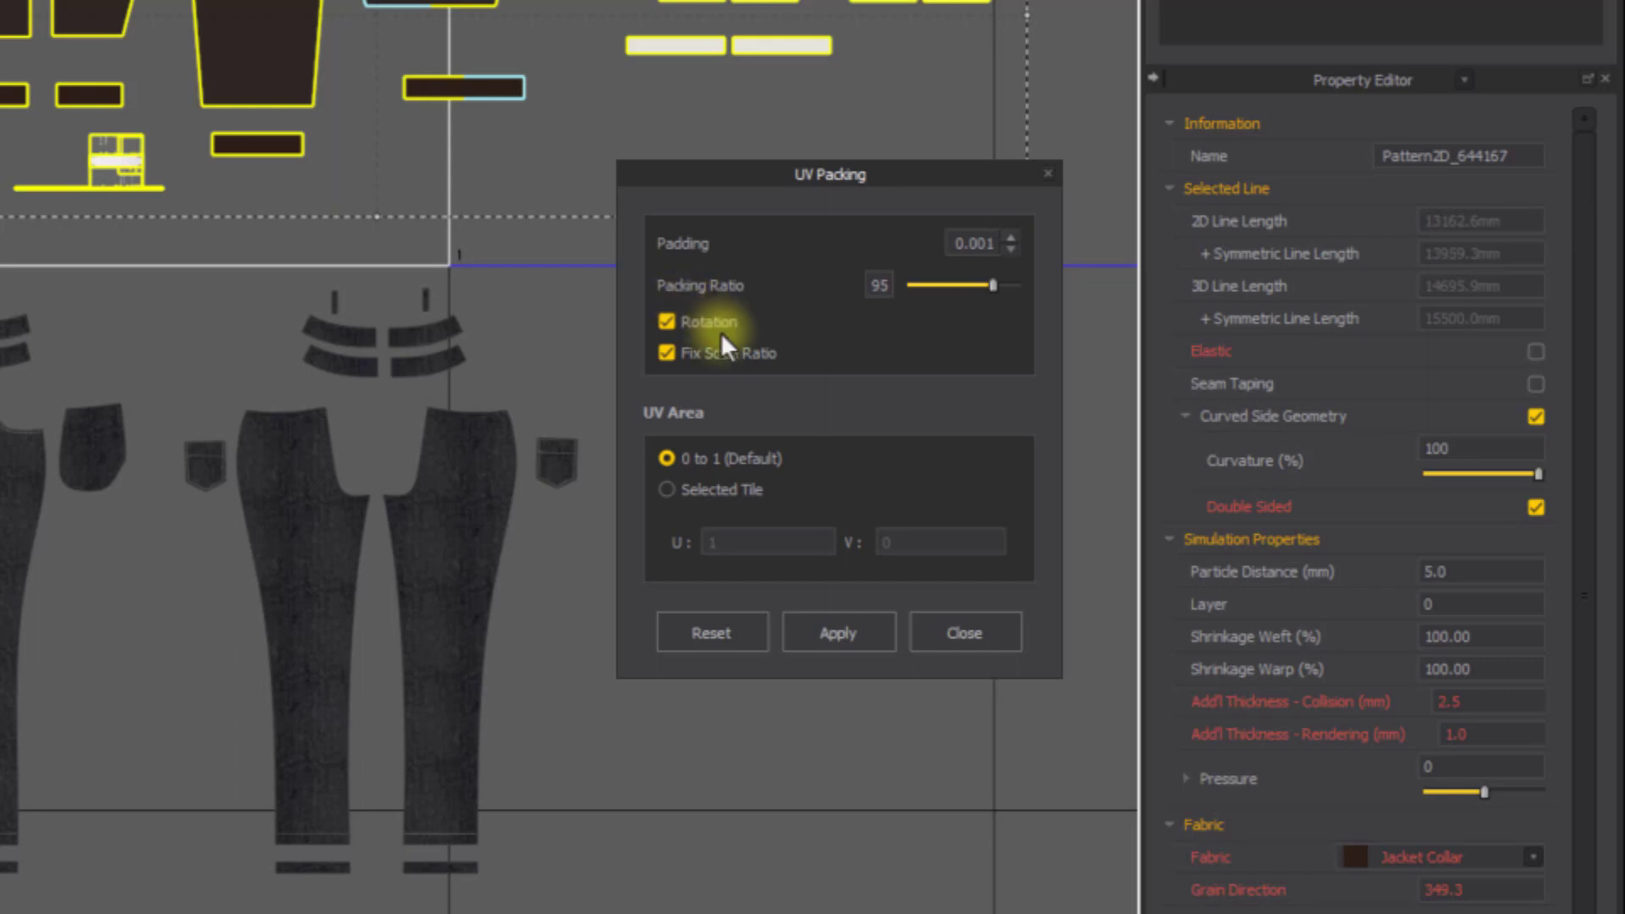
{"action": "left_click", "coordinate": [667, 323]}
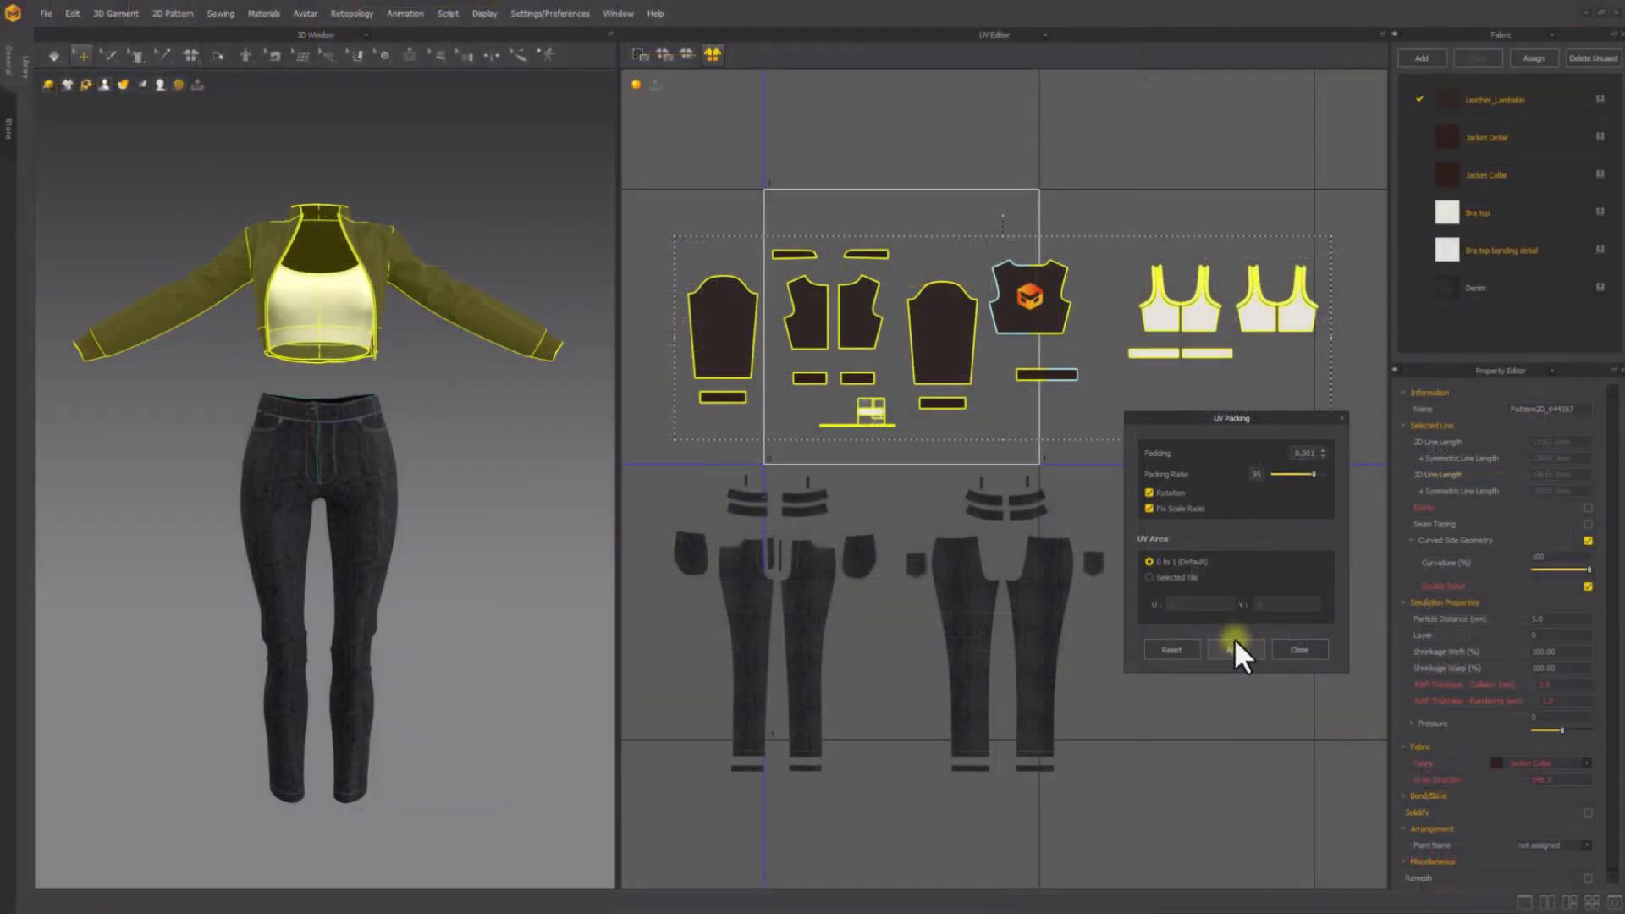
{"action": "left_click", "coordinate": [838, 633]}
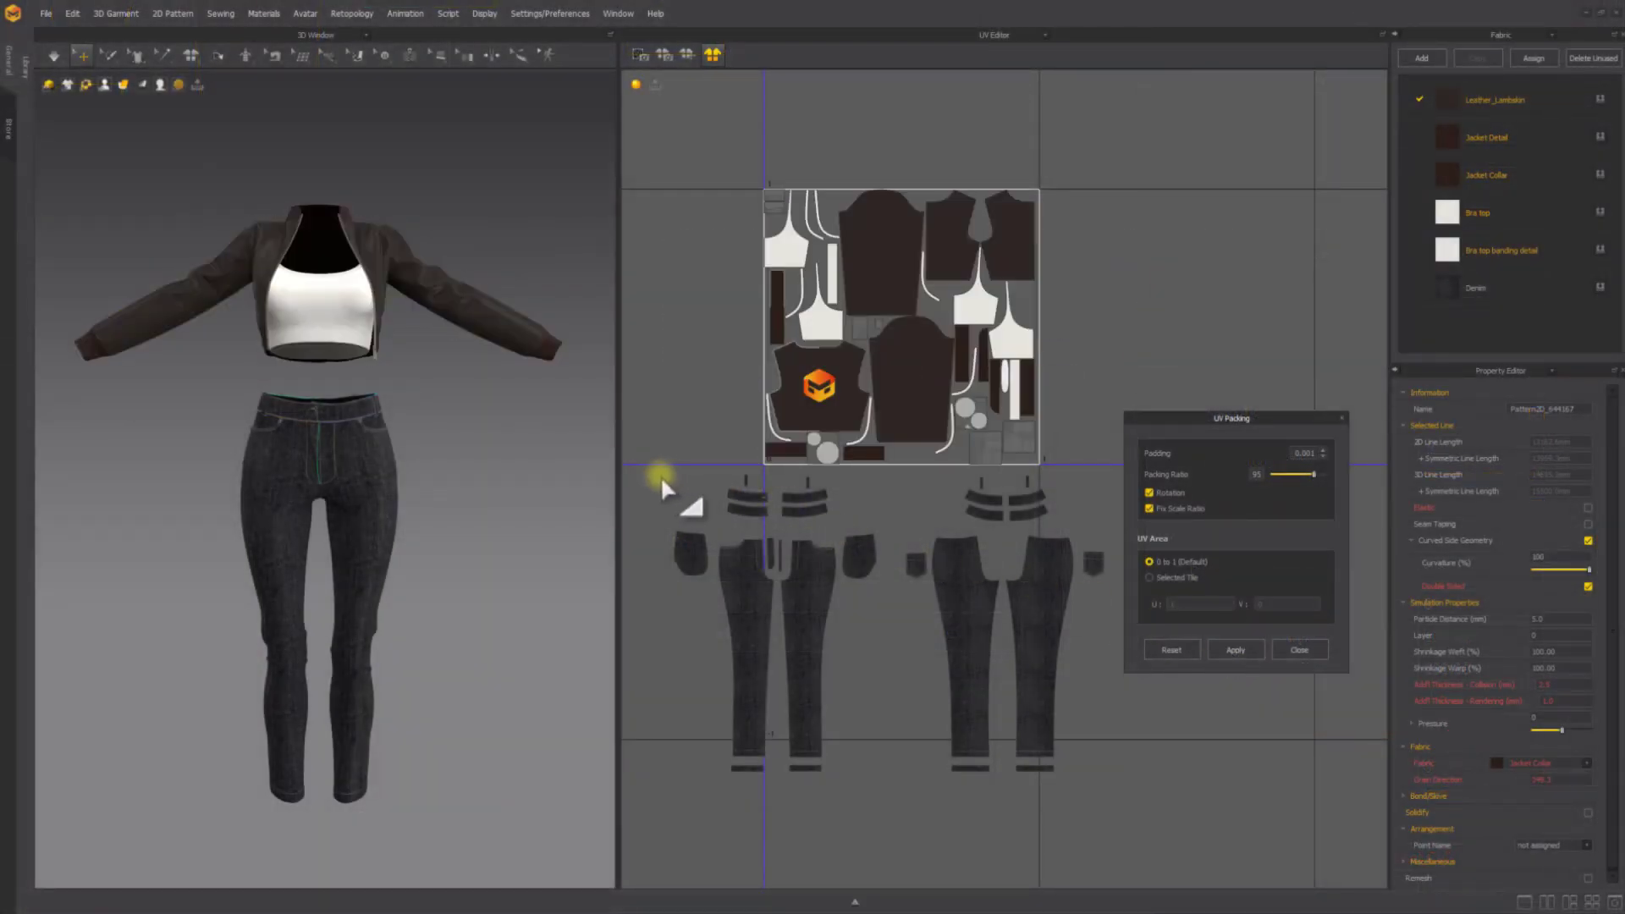
Select all the jeans' UV pieces and pack them into the selected tile at U 1, V 0
{"action": "left_click_drag", "start_coordinate": [909, 647], "coordinate": [1126, 801]}
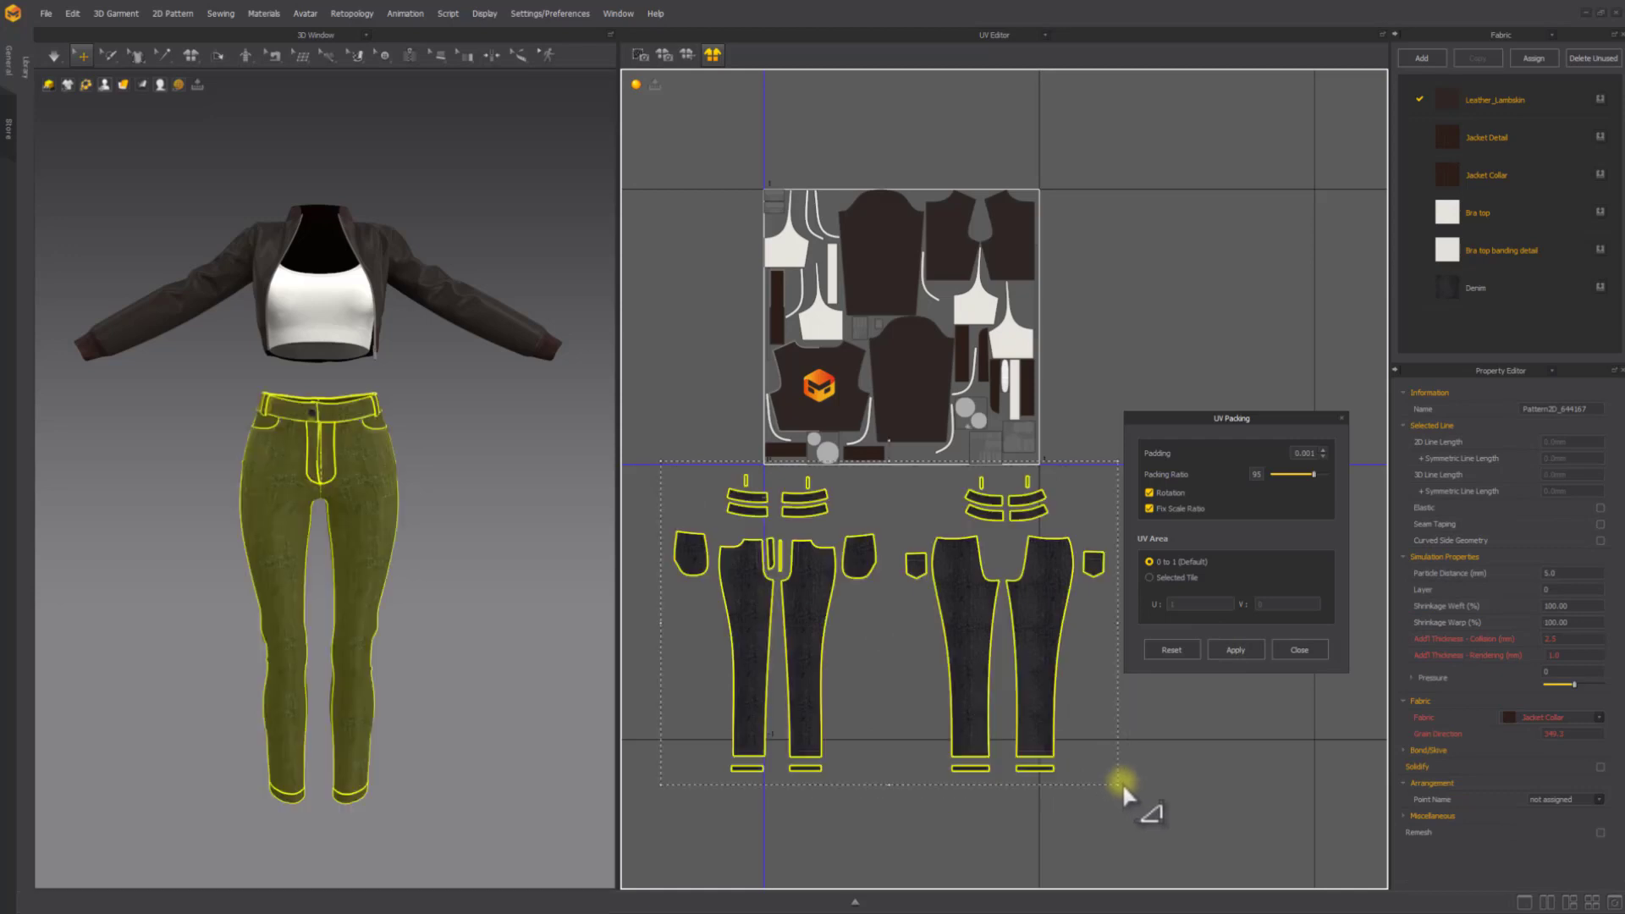
{"action": "left_click", "coordinate": [1175, 575]}
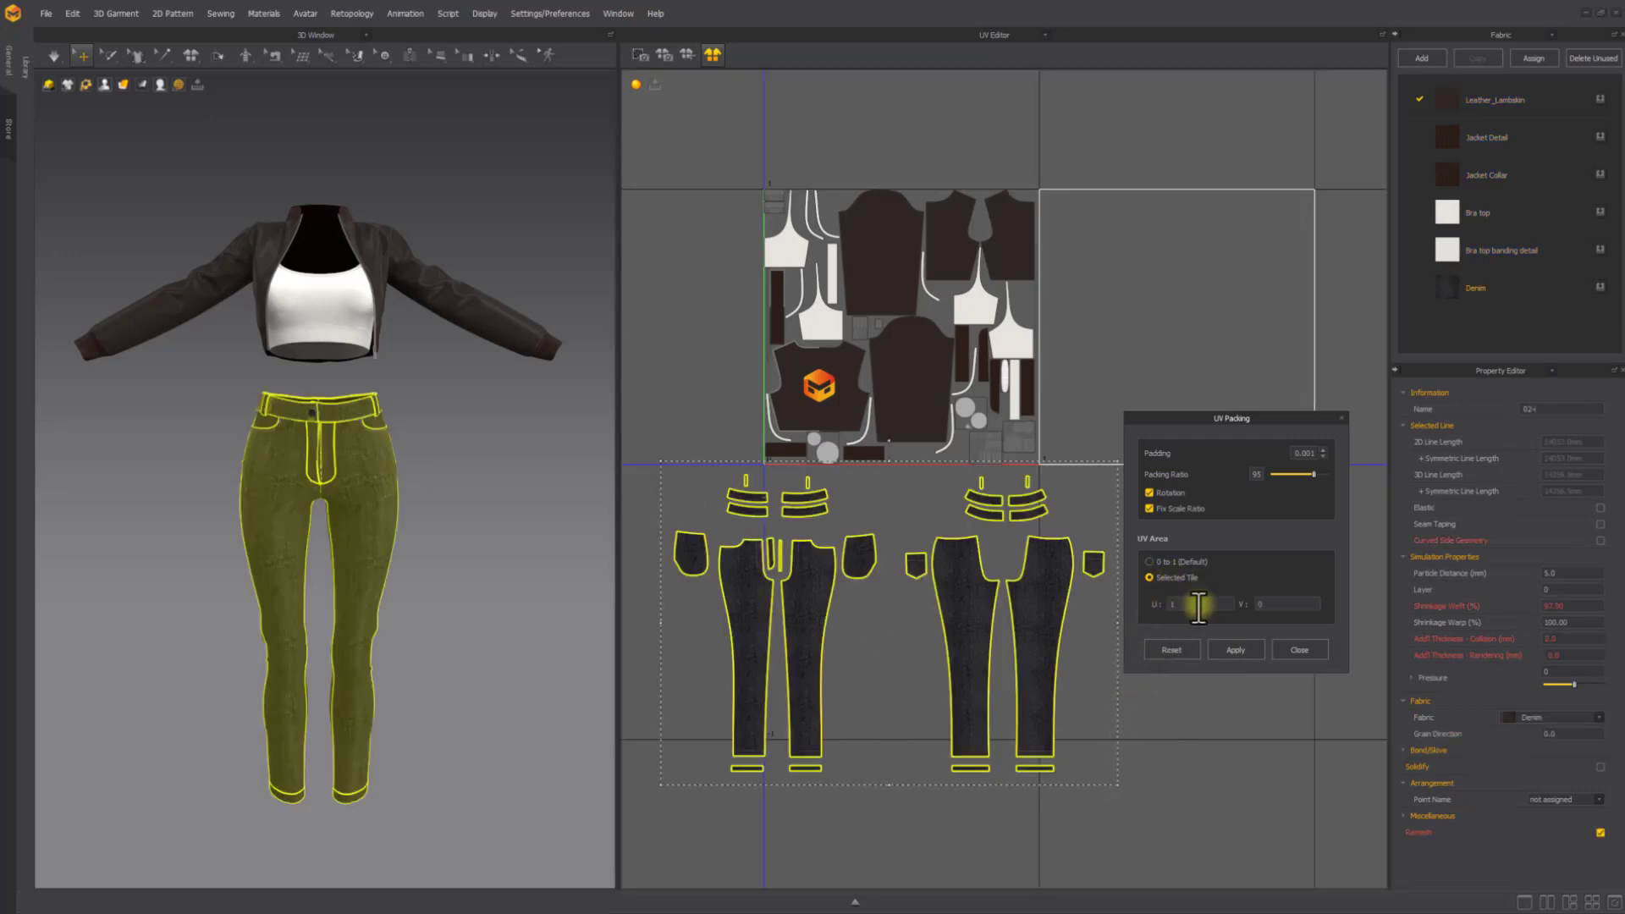
{"action": "left_click", "coordinate": [1162, 604]}
{"action": "left_click", "coordinate": [1235, 649]}
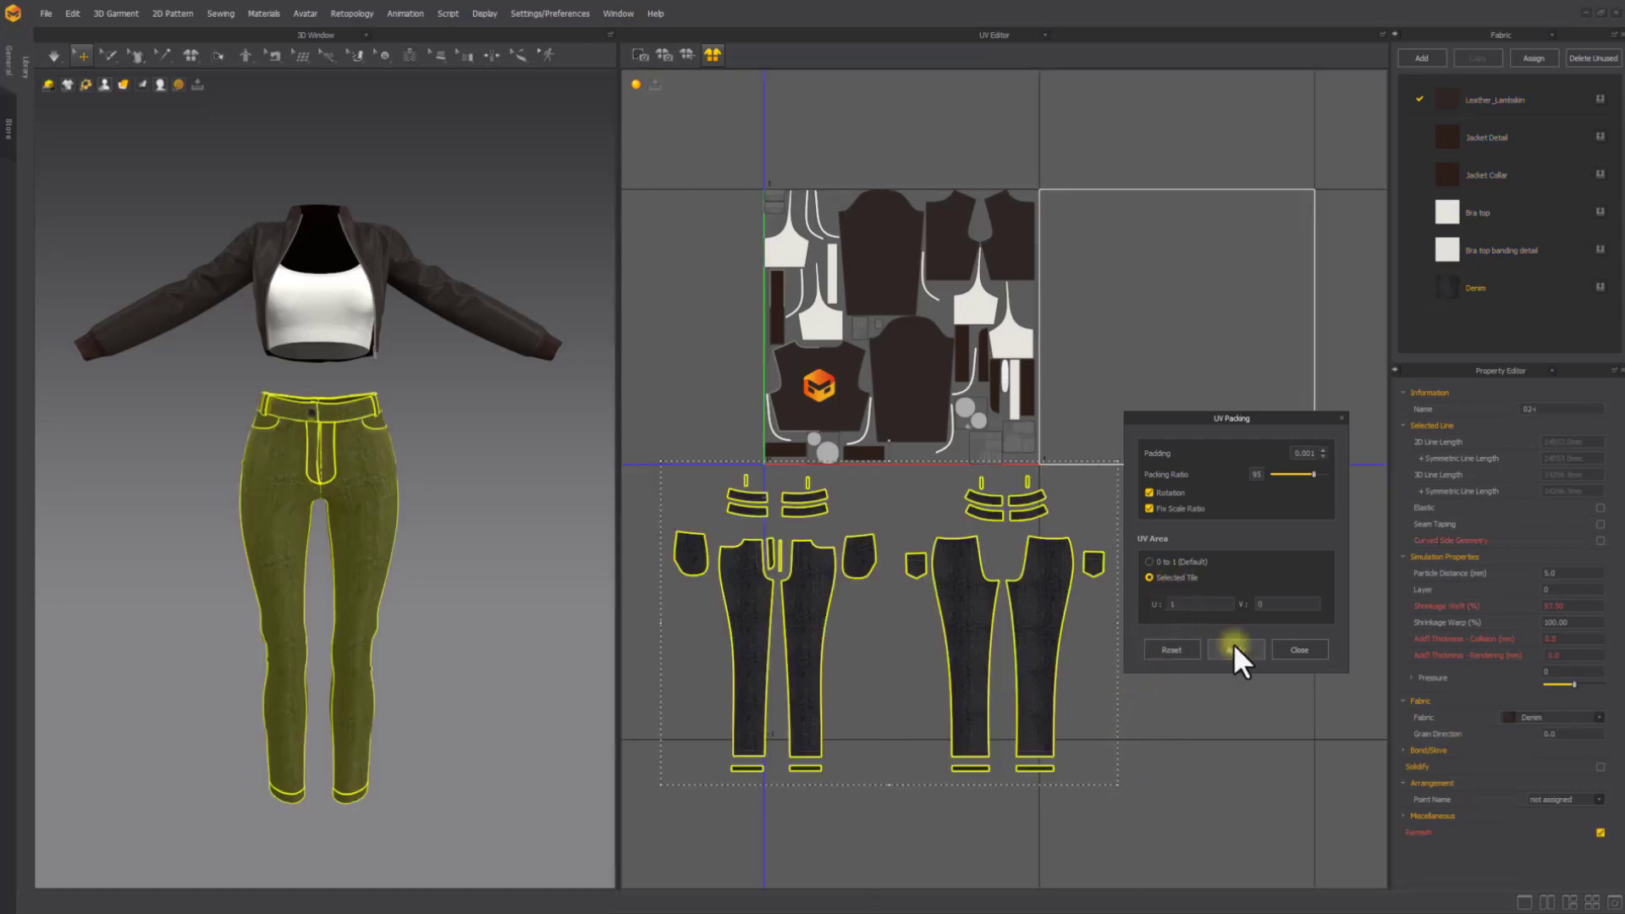
{"action": "left_click_drag", "start_coordinate": [1270, 419], "coordinate": [1073, 486]}
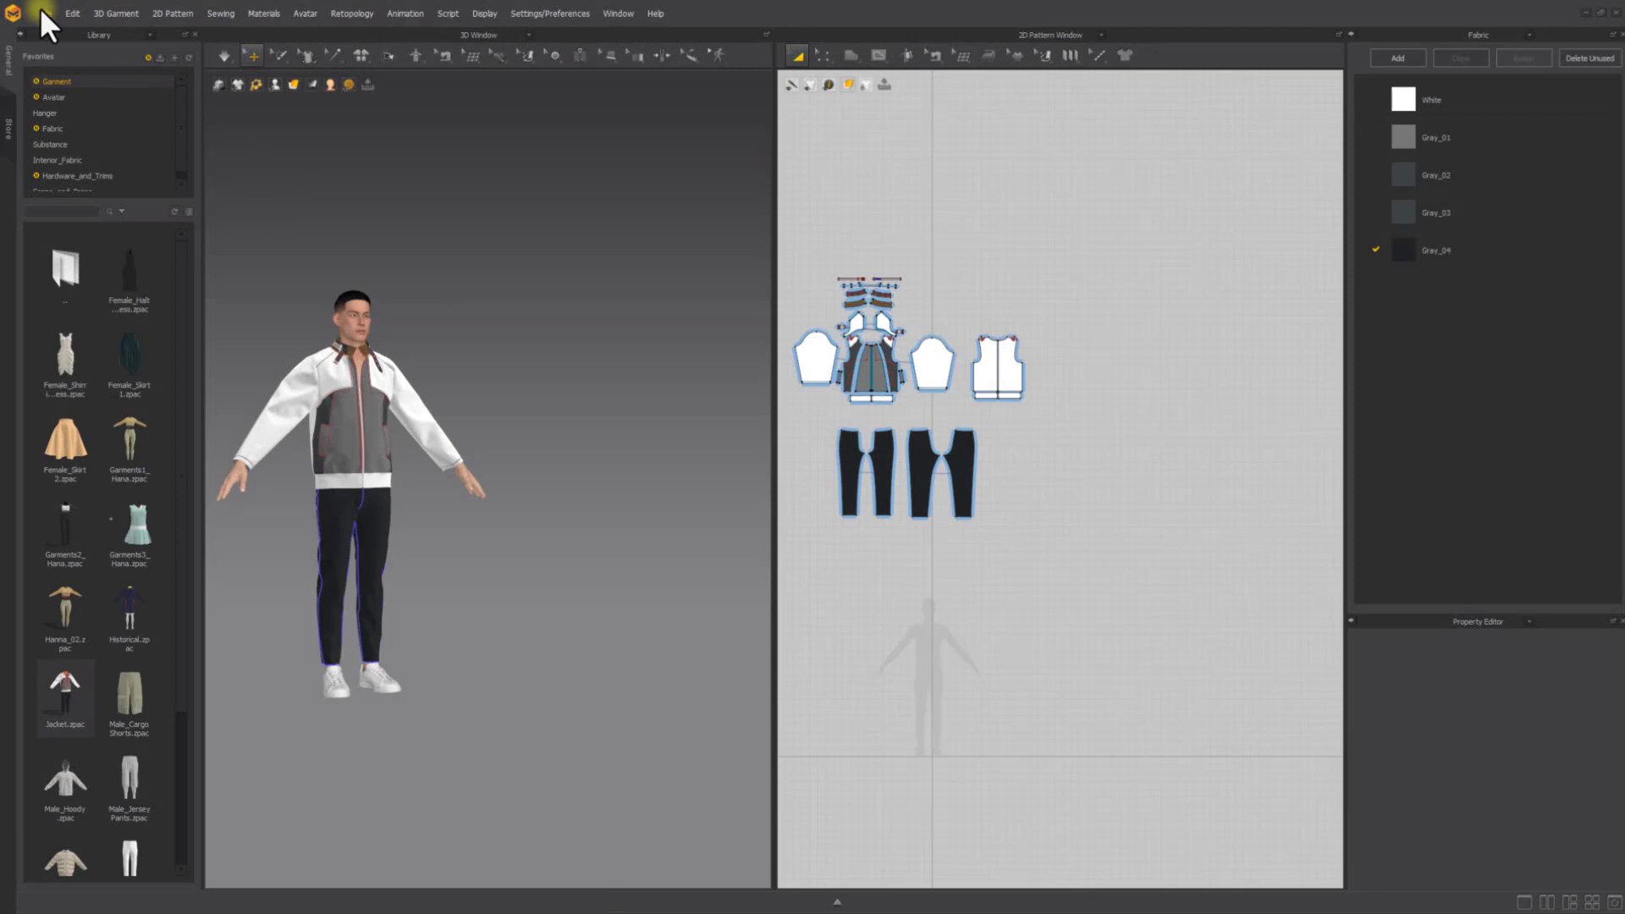
Open the avatar FBX file from the avt02 folder under Assets for import
{"action": "left_click", "coordinate": [42, 12]}
{"action": "mouse_move", "coordinate": [103, 157]}
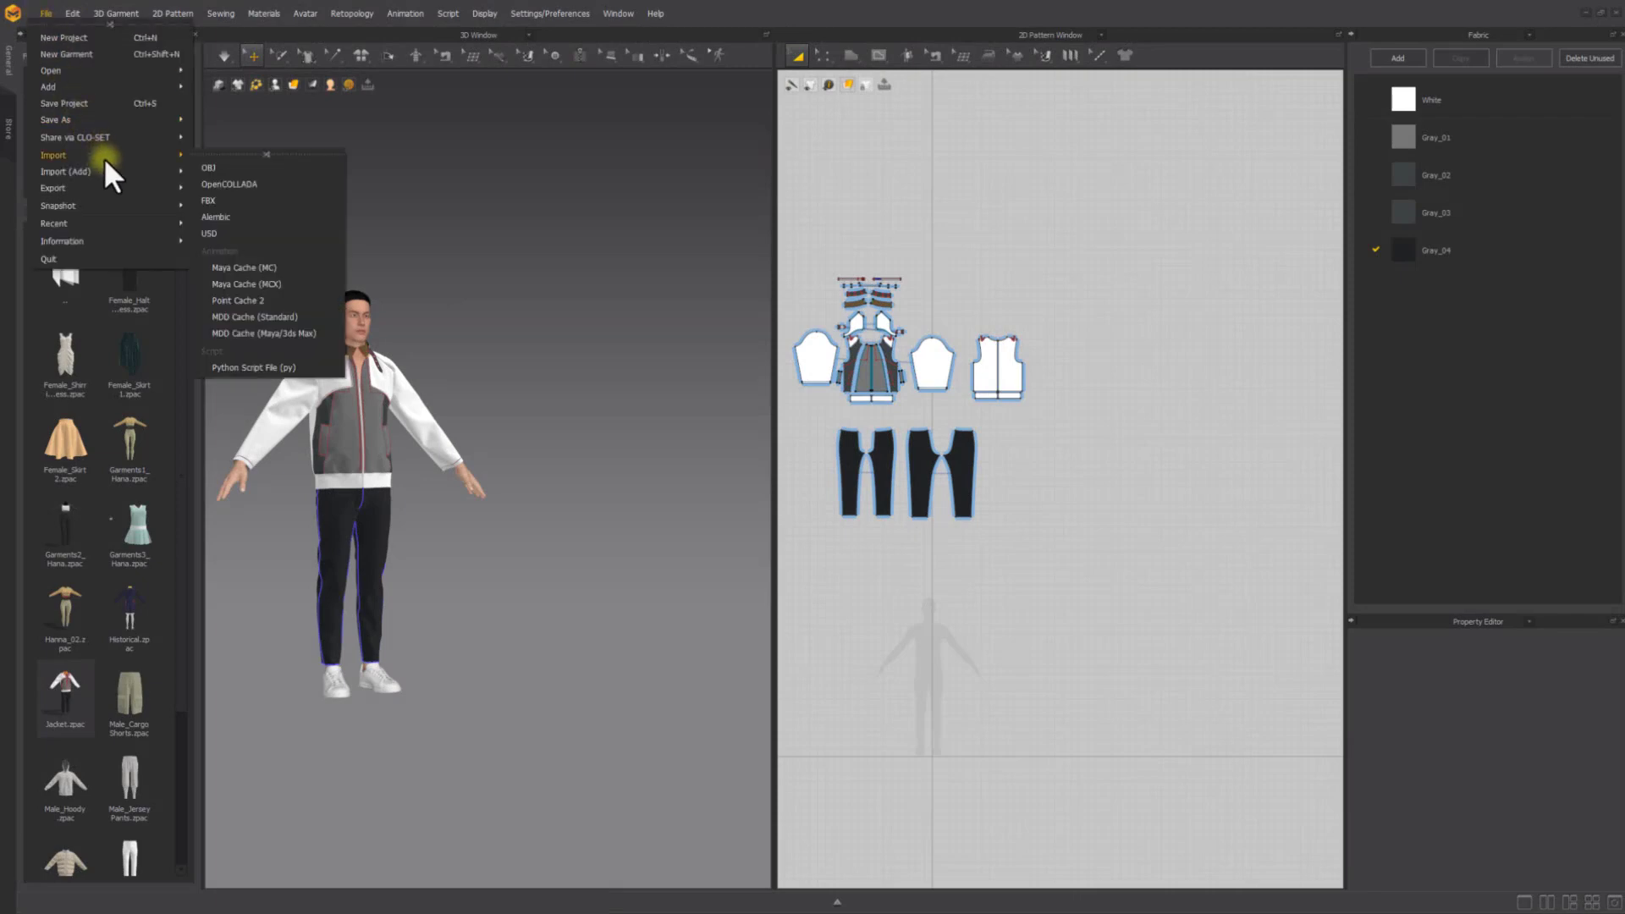
{"action": "left_click", "coordinate": [234, 199]}
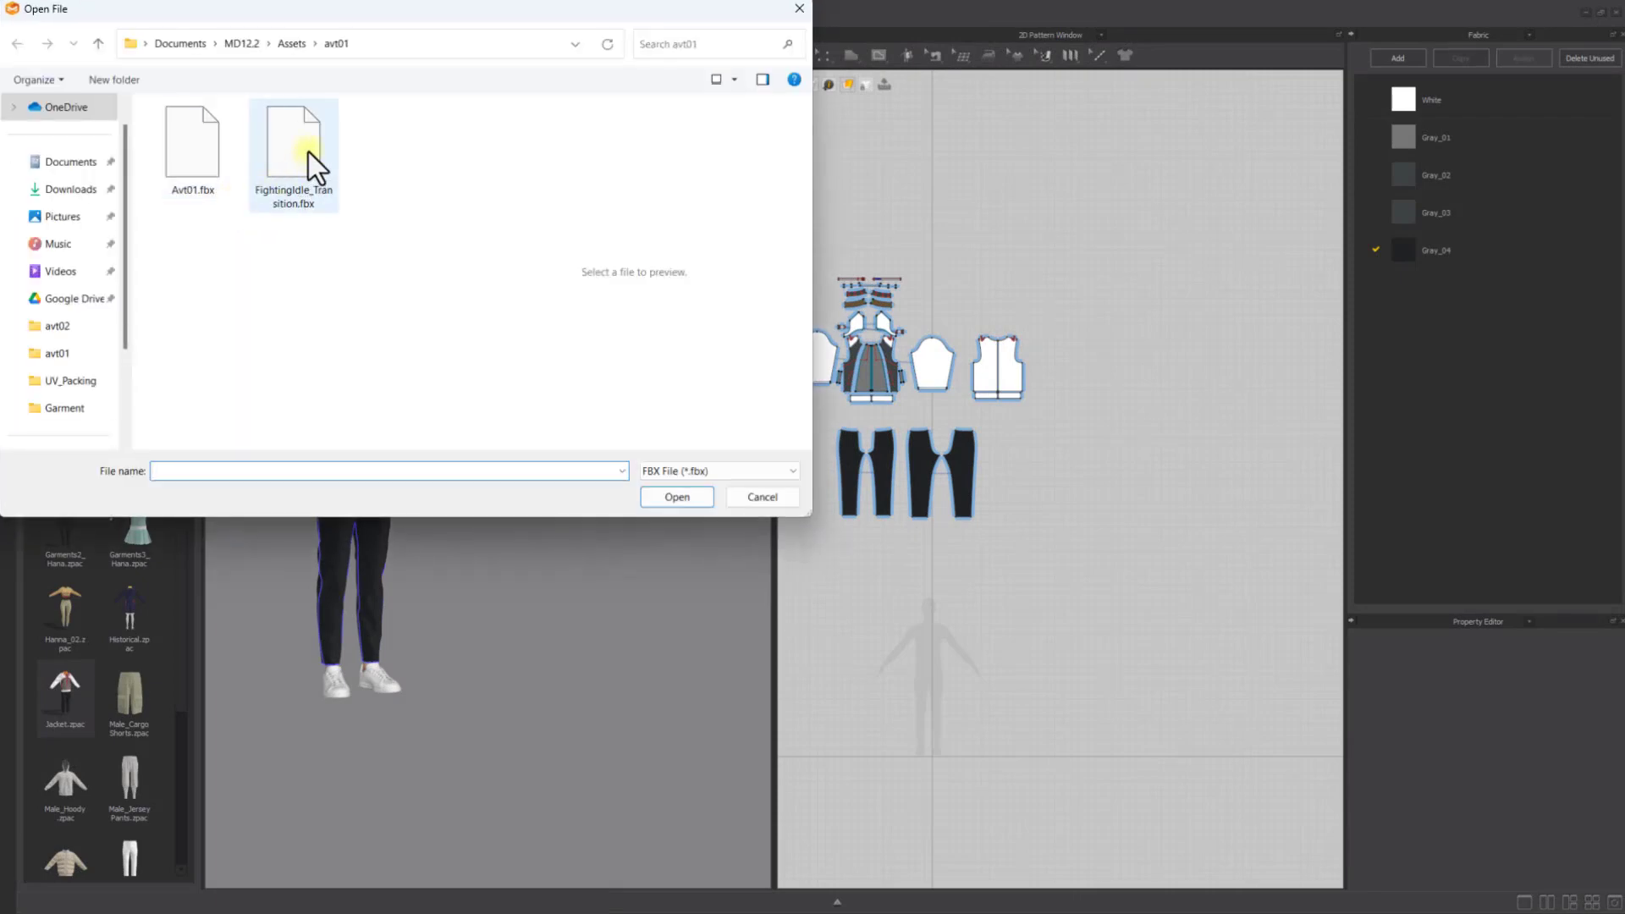
{"action": "left_click", "coordinate": [291, 43]}
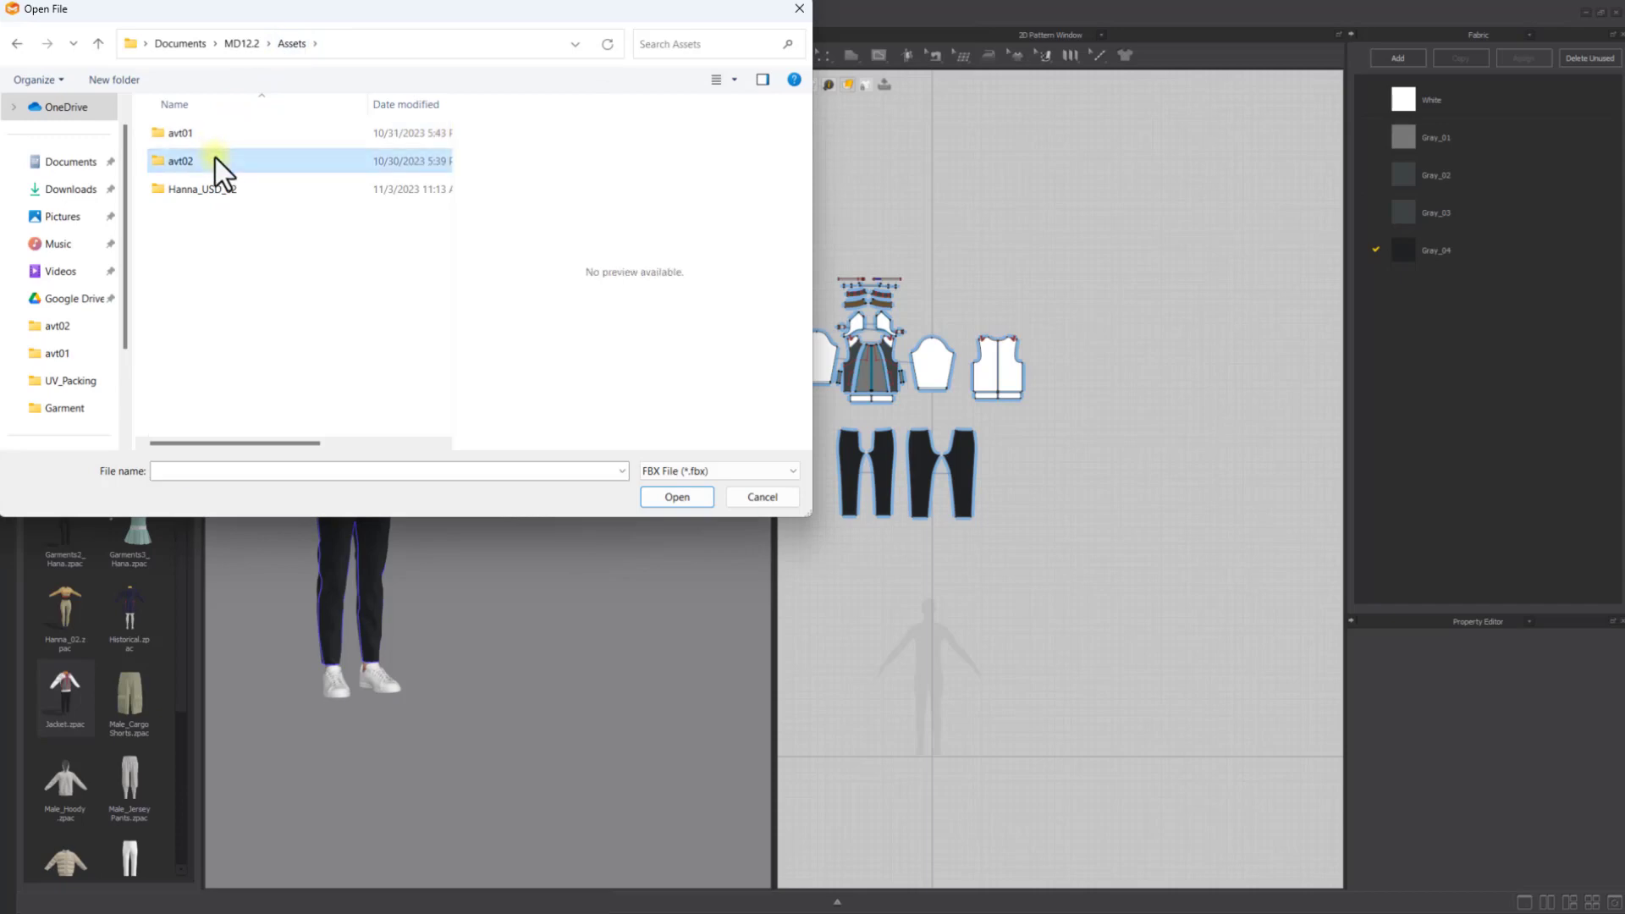
{"action": "double_click", "coordinate": [217, 161]}
{"action": "double_click", "coordinate": [236, 181]}
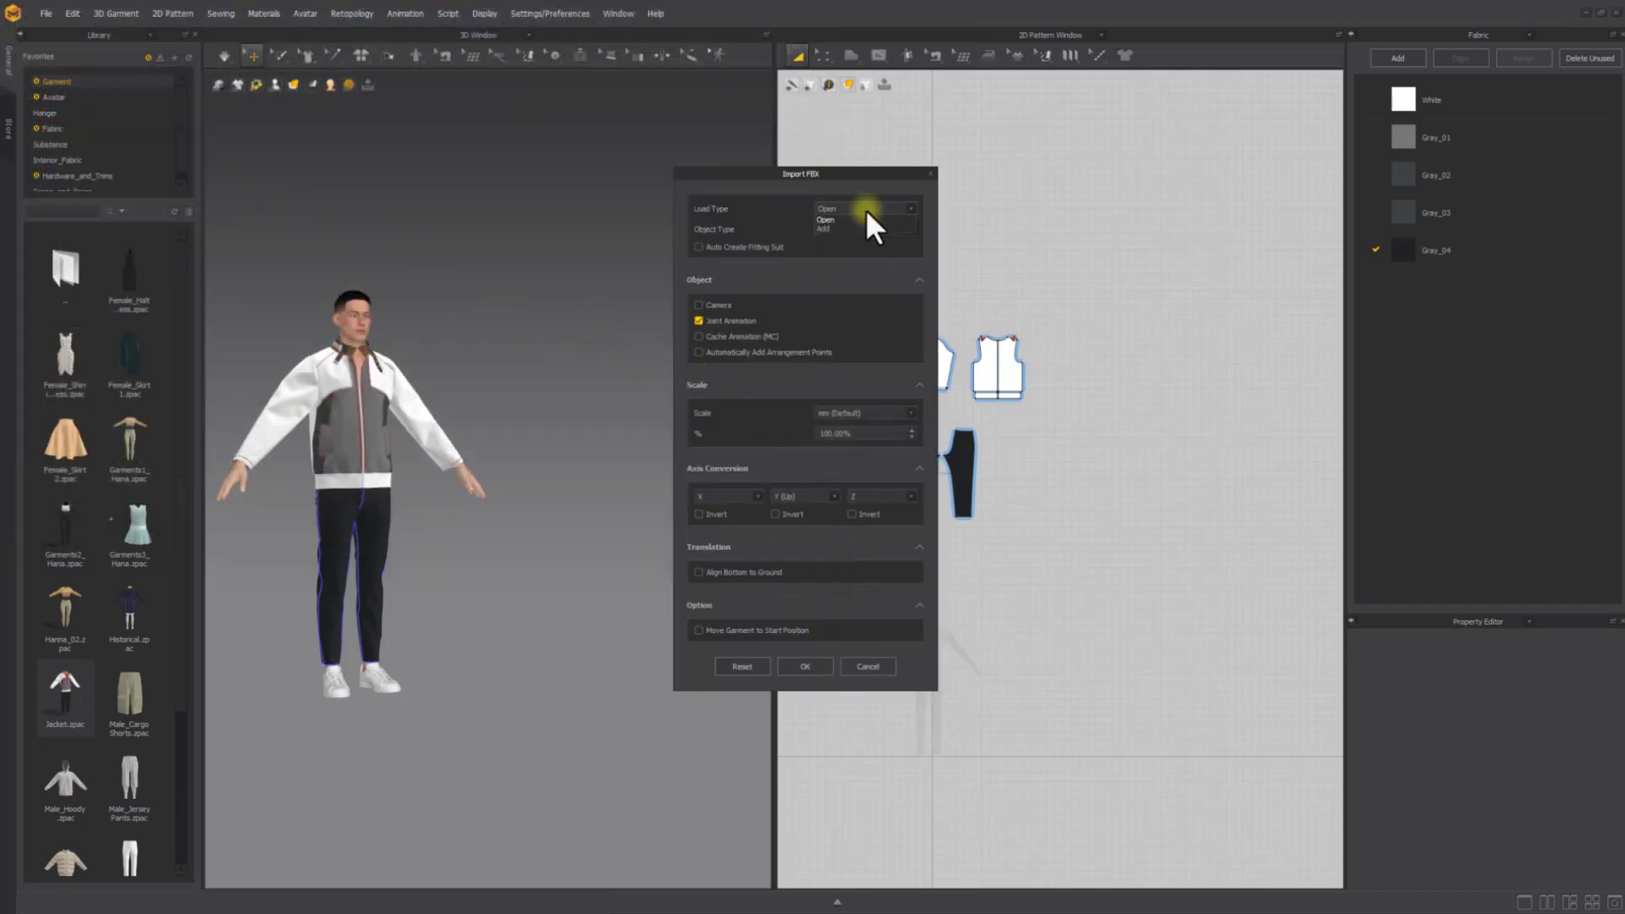
Import the FBX avatar with load type Add and a Z translation of 2 m
{"action": "left_click", "coordinate": [852, 228]}
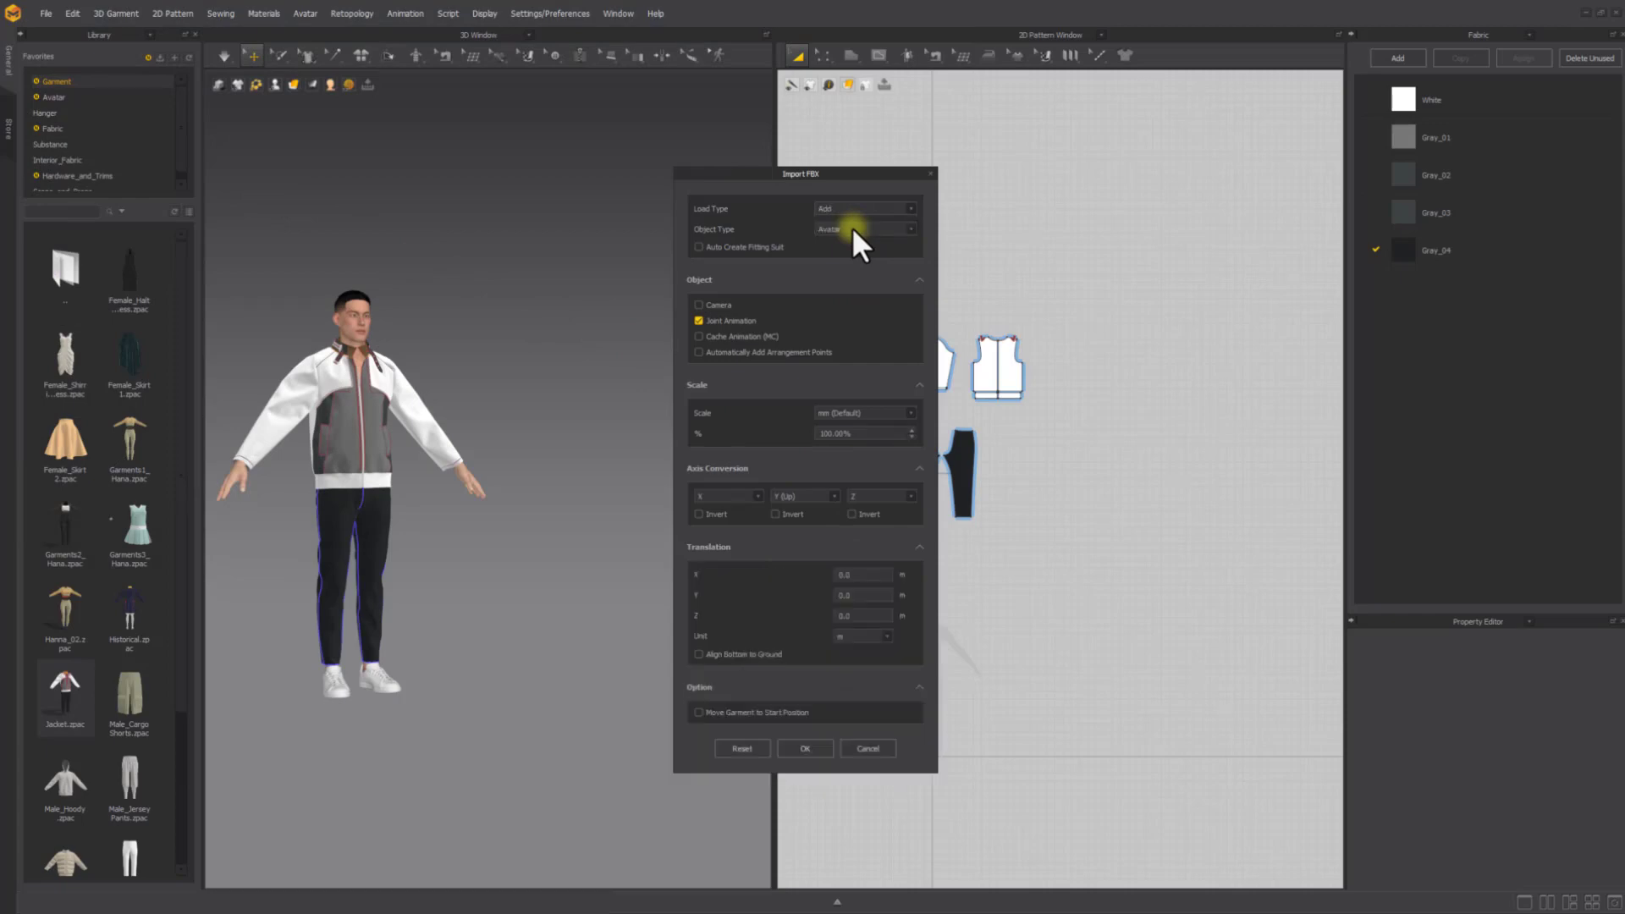
{"action": "left_click", "coordinate": [862, 621]}
{"action": "type", "text": "2"}
{"action": "key", "text": "Return"}
{"action": "left_click", "coordinate": [817, 750]}
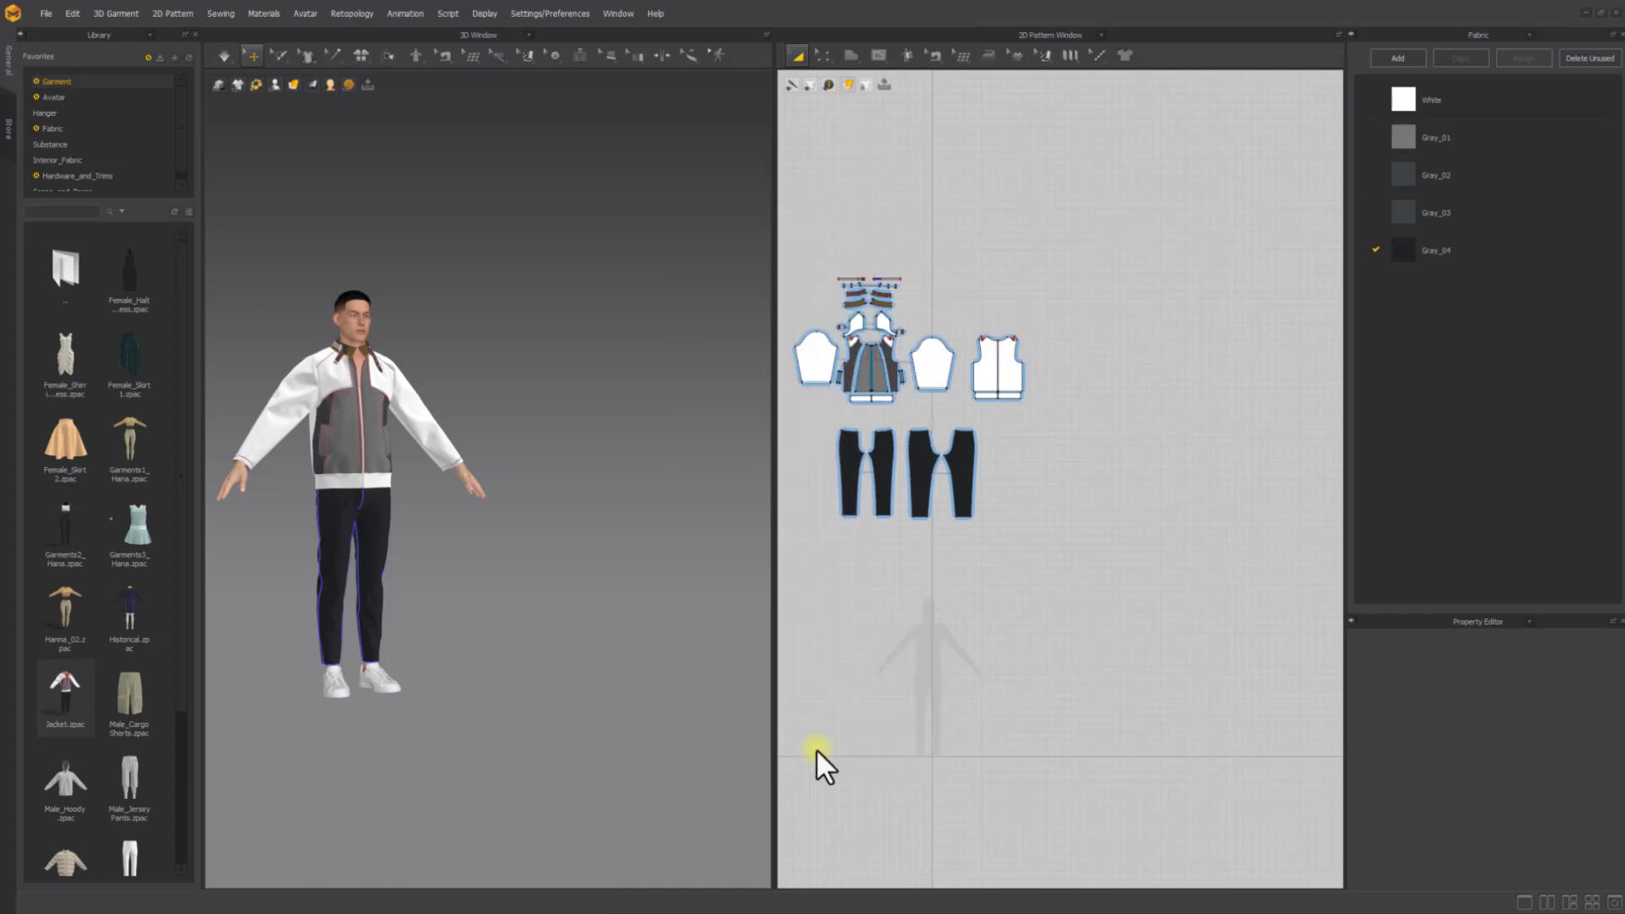
At the animation's start frame, add the Historical.zpac garment with a Z translation of 2 m and start recording the animation
{"action": "left_click", "coordinate": [817, 893]}
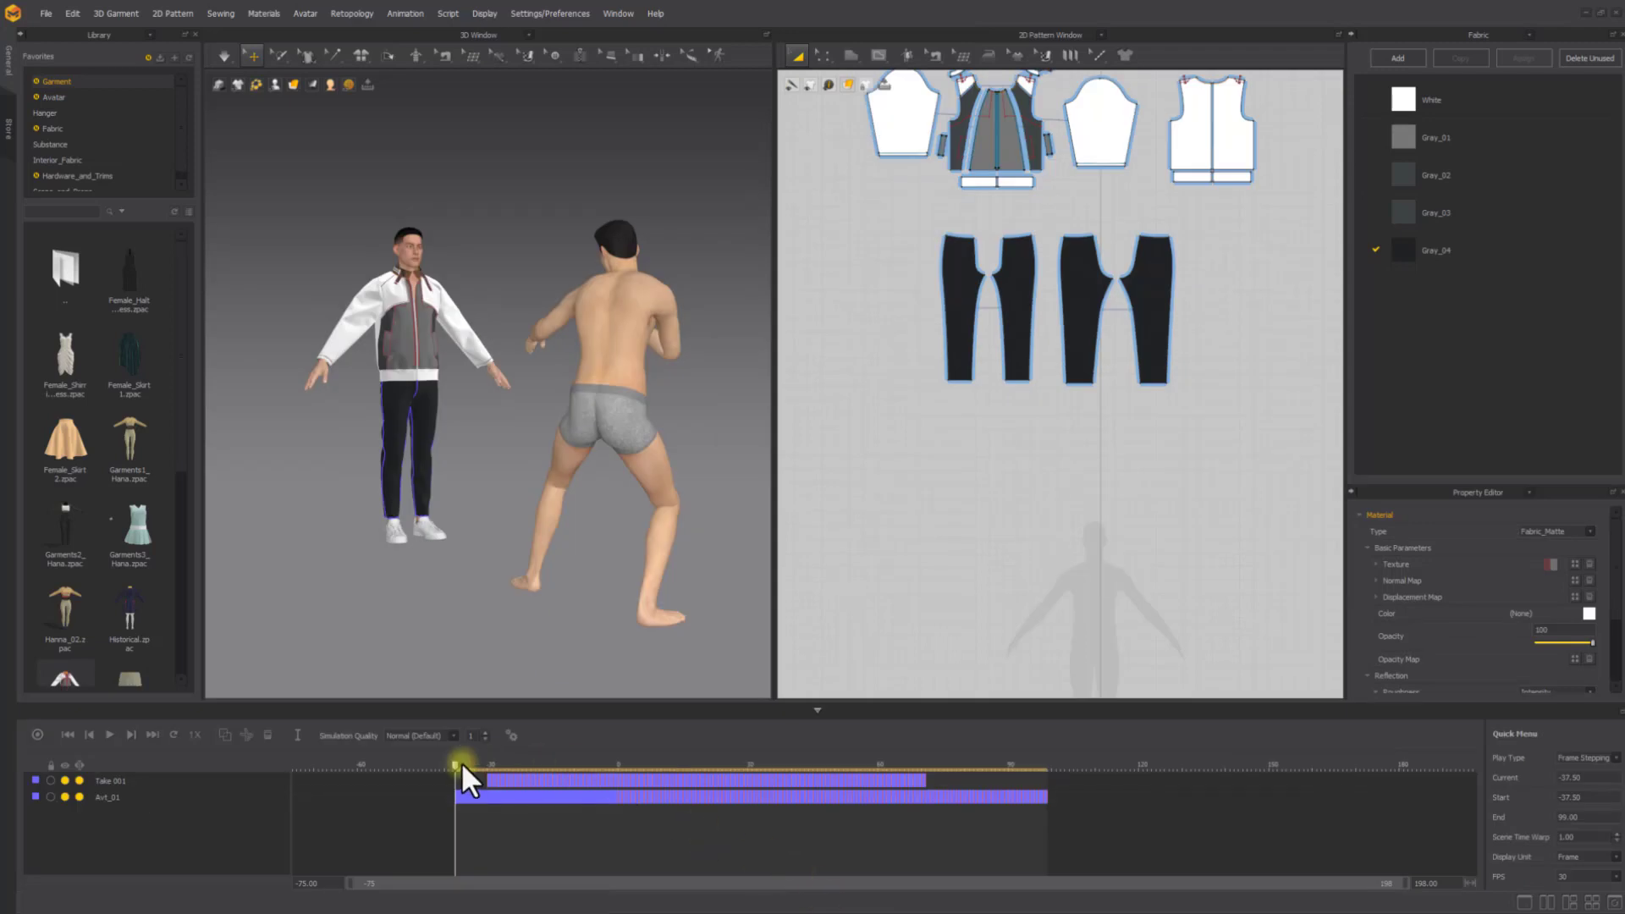
{"action": "mouse_move", "coordinate": [465, 766]}
{"action": "left_mouse_down"}
{"action": "mouse_move", "coordinate": [815, 766]}
{"action": "mouse_move", "coordinate": [457, 767]}
{"action": "left_mouse_up"}
{"action": "left_click_drag", "start_coordinate": [115, 598], "coordinate": [489, 499]}
{"action": "left_click", "coordinate": [711, 436]}
{"action": "double_click", "coordinate": [861, 538]}
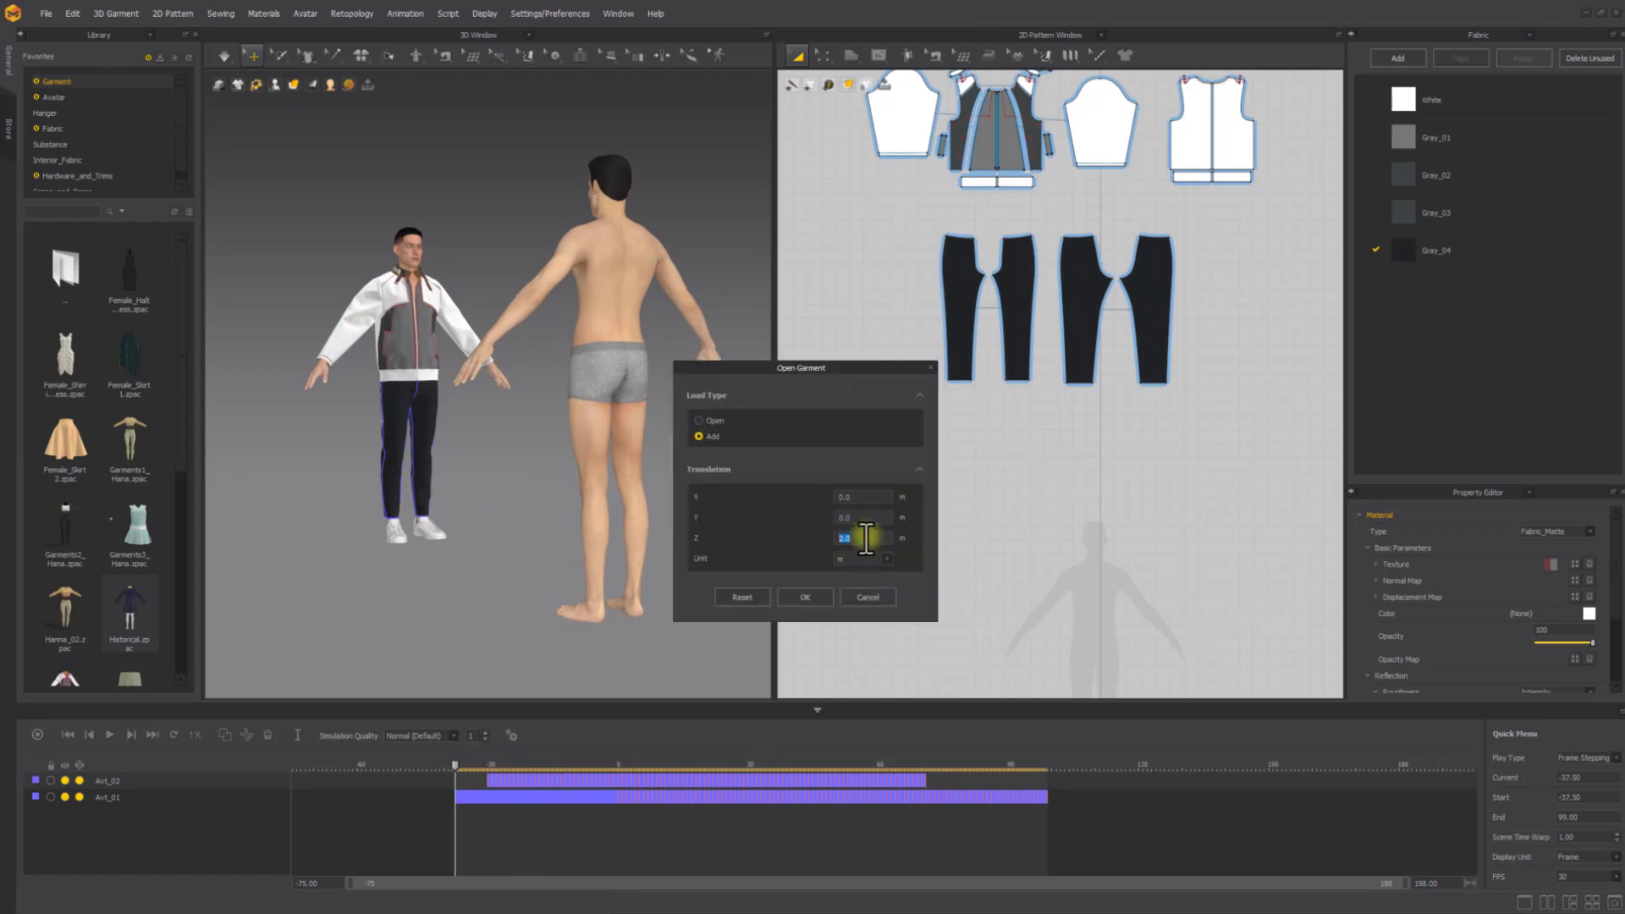
{"action": "type", "text": "2"}
{"action": "left_click", "coordinate": [808, 597]}
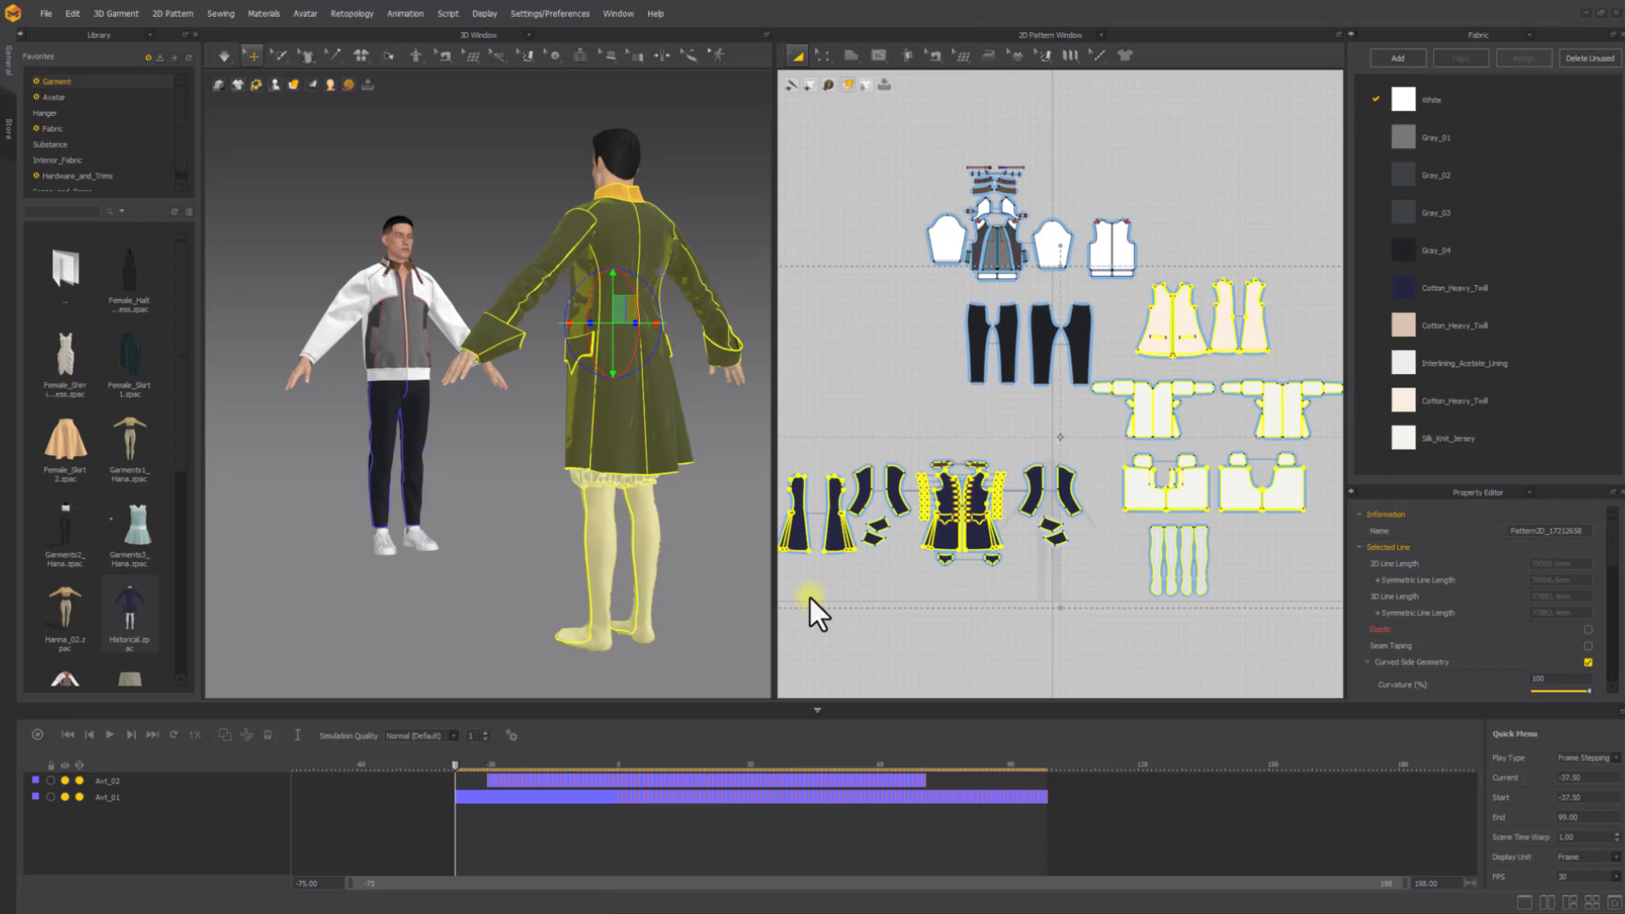
{"action": "left_click", "coordinate": [36, 737]}
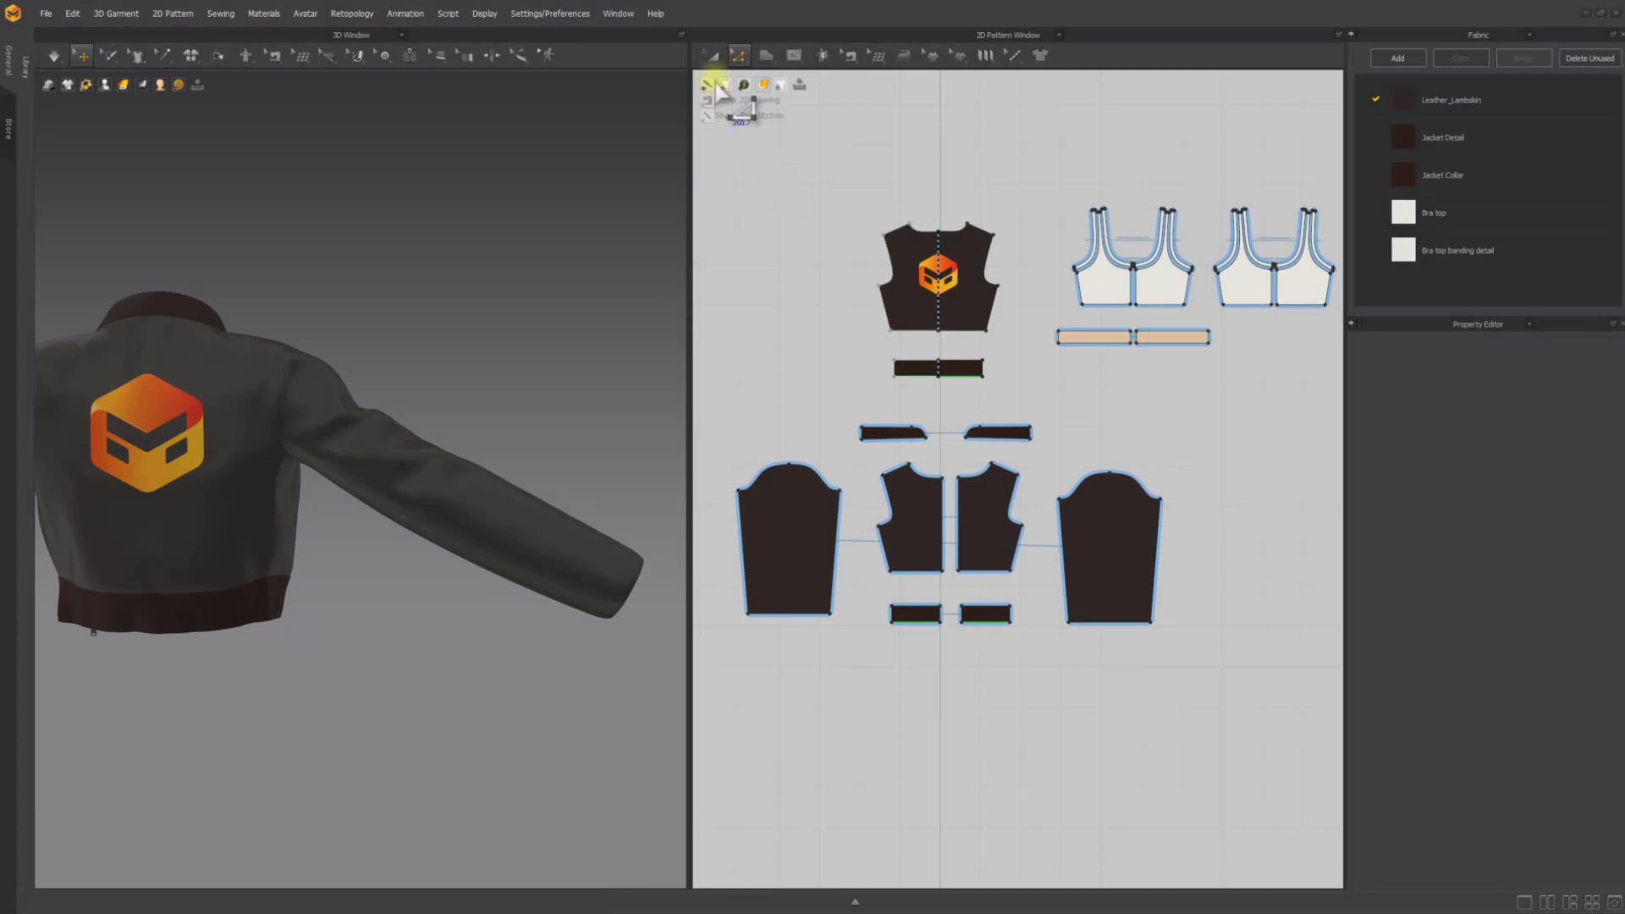
Open Roll Up for the hem line of the jacket's right sleeve pattern
{"action": "left_click", "coordinate": [739, 55]}
{"action": "left_click", "coordinate": [788, 102]}
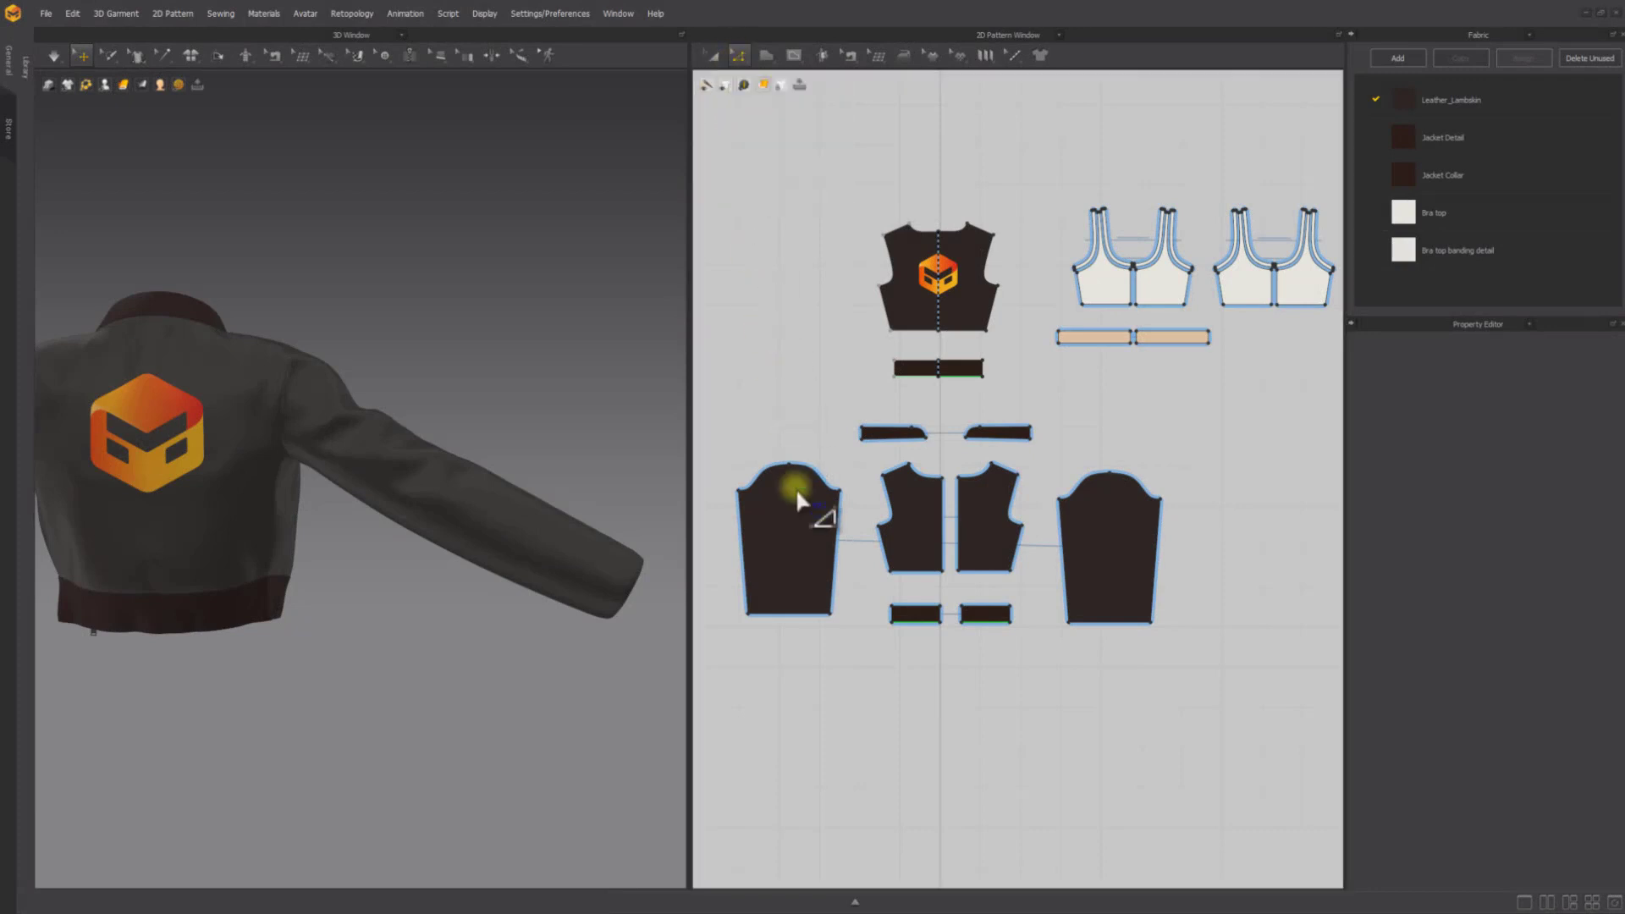
{"action": "left_click", "coordinate": [796, 614]}
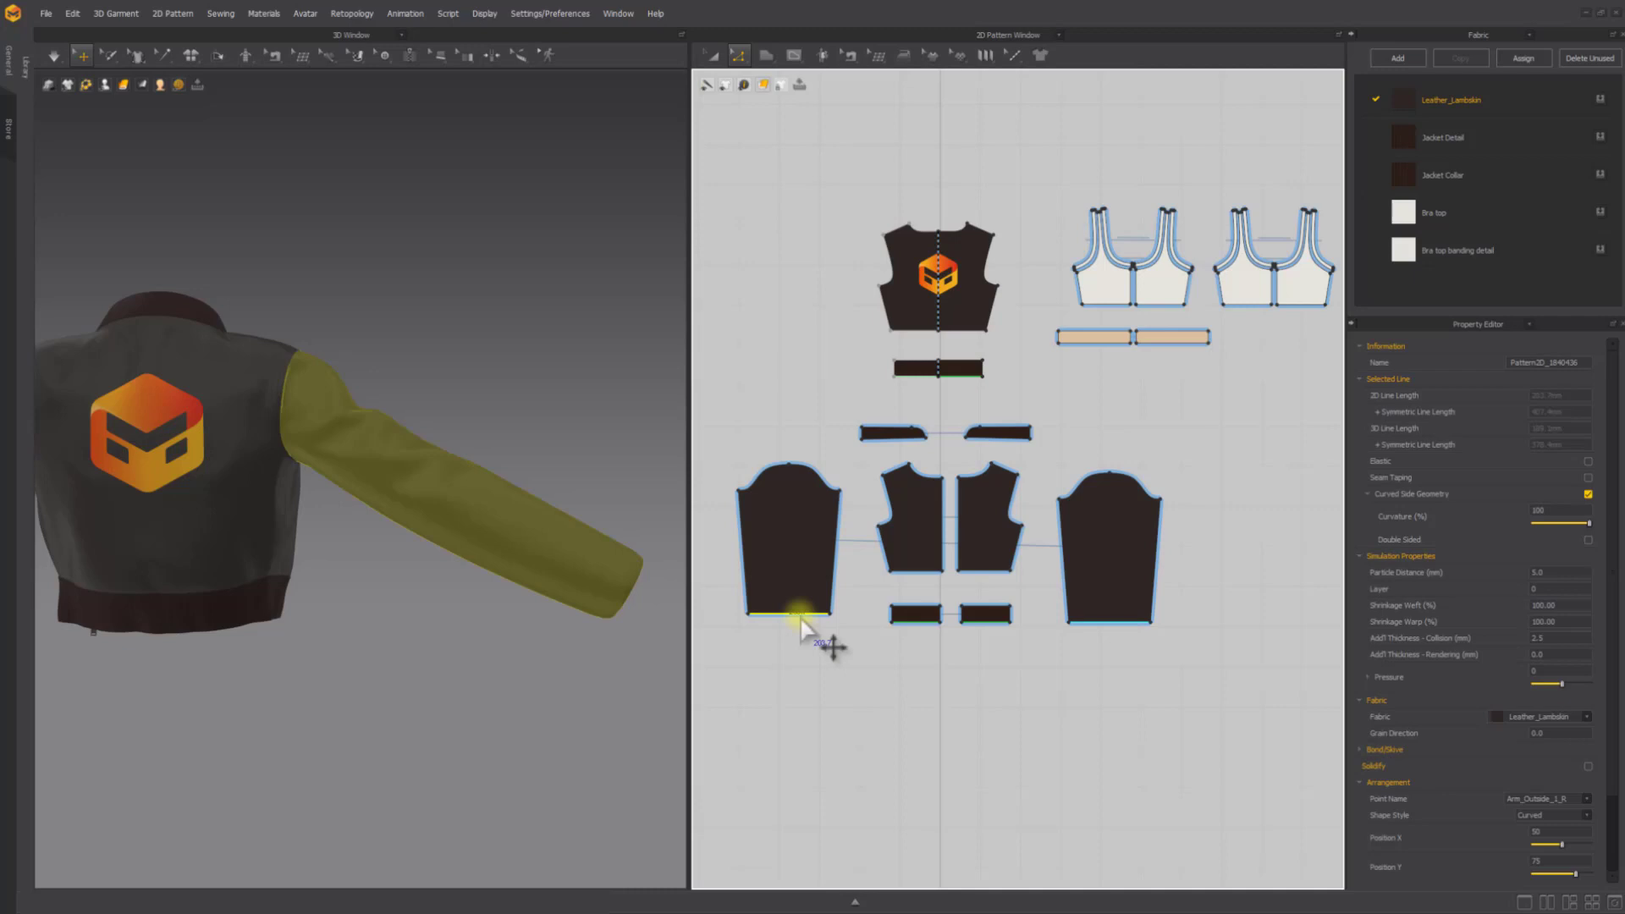
{"action": "right_click", "coordinate": [800, 622]}
{"action": "left_click", "coordinate": [880, 836]}
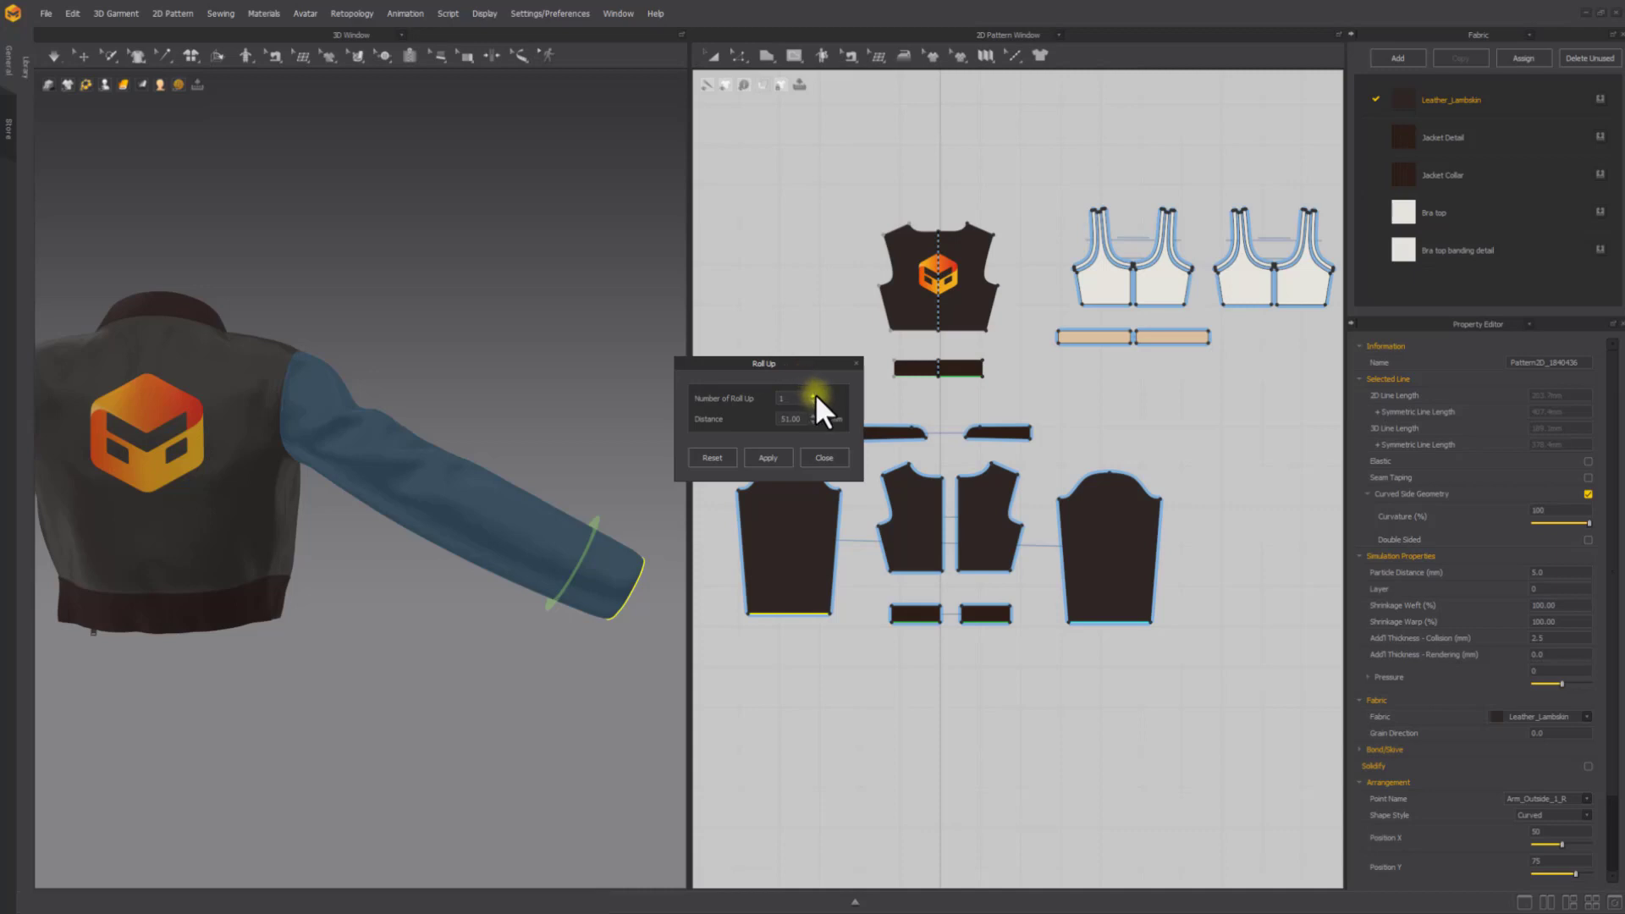
{"action": "double_click", "coordinate": [814, 416]}
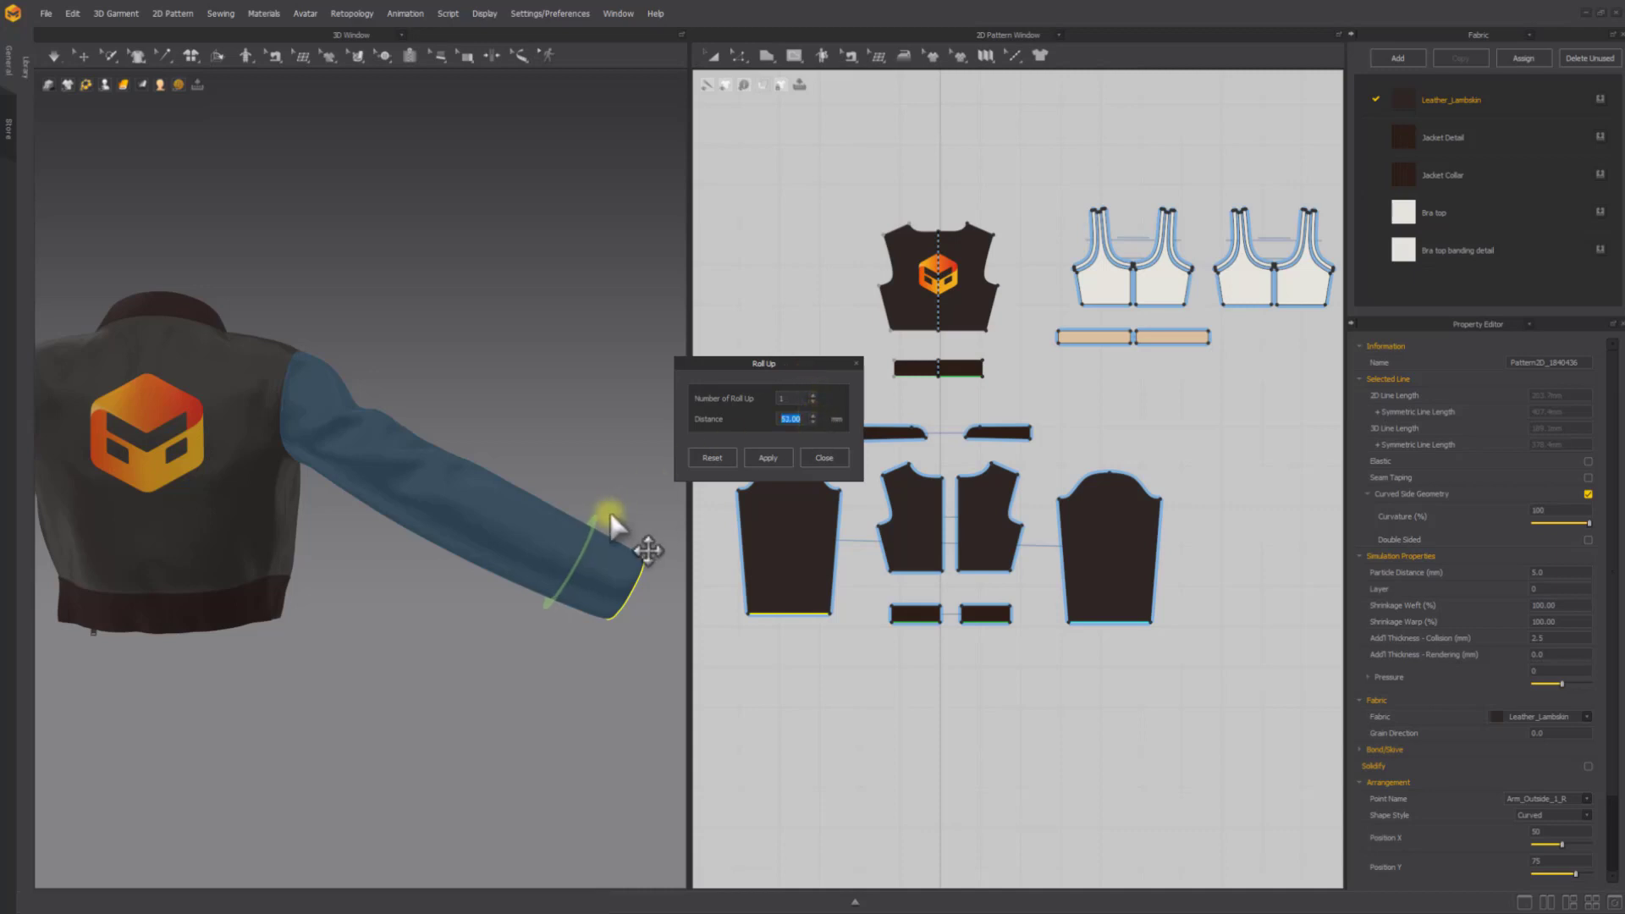
{"action": "right_click_drag", "start_coordinate": [609, 521], "coordinate": [542, 507]}
{"action": "scroll", "coordinate": [536, 523], "scroll_direction": "up", "scroll_amount": 3}
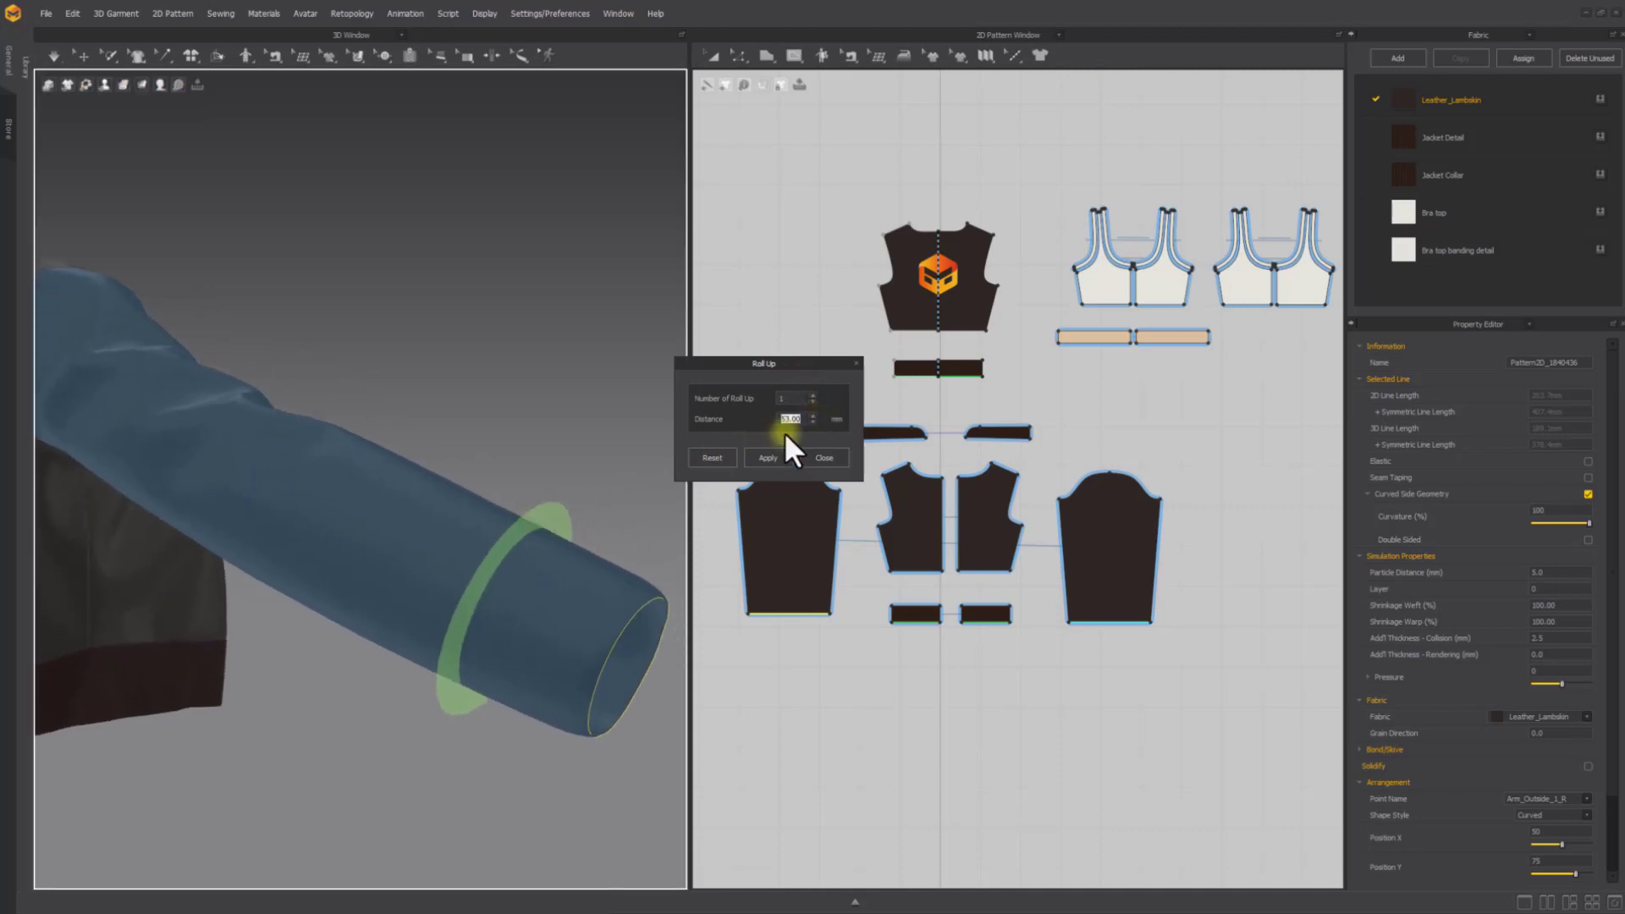
Roll up the right sleeve's hem once with a distance of 54 mm and close the Roll Up settings
{"action": "left_click", "coordinate": [812, 416]}
{"action": "left_click", "coordinate": [813, 417]}
{"action": "left_click", "coordinate": [813, 417]}
{"action": "left_click", "coordinate": [815, 421]}
{"action": "left_click", "coordinate": [814, 421]}
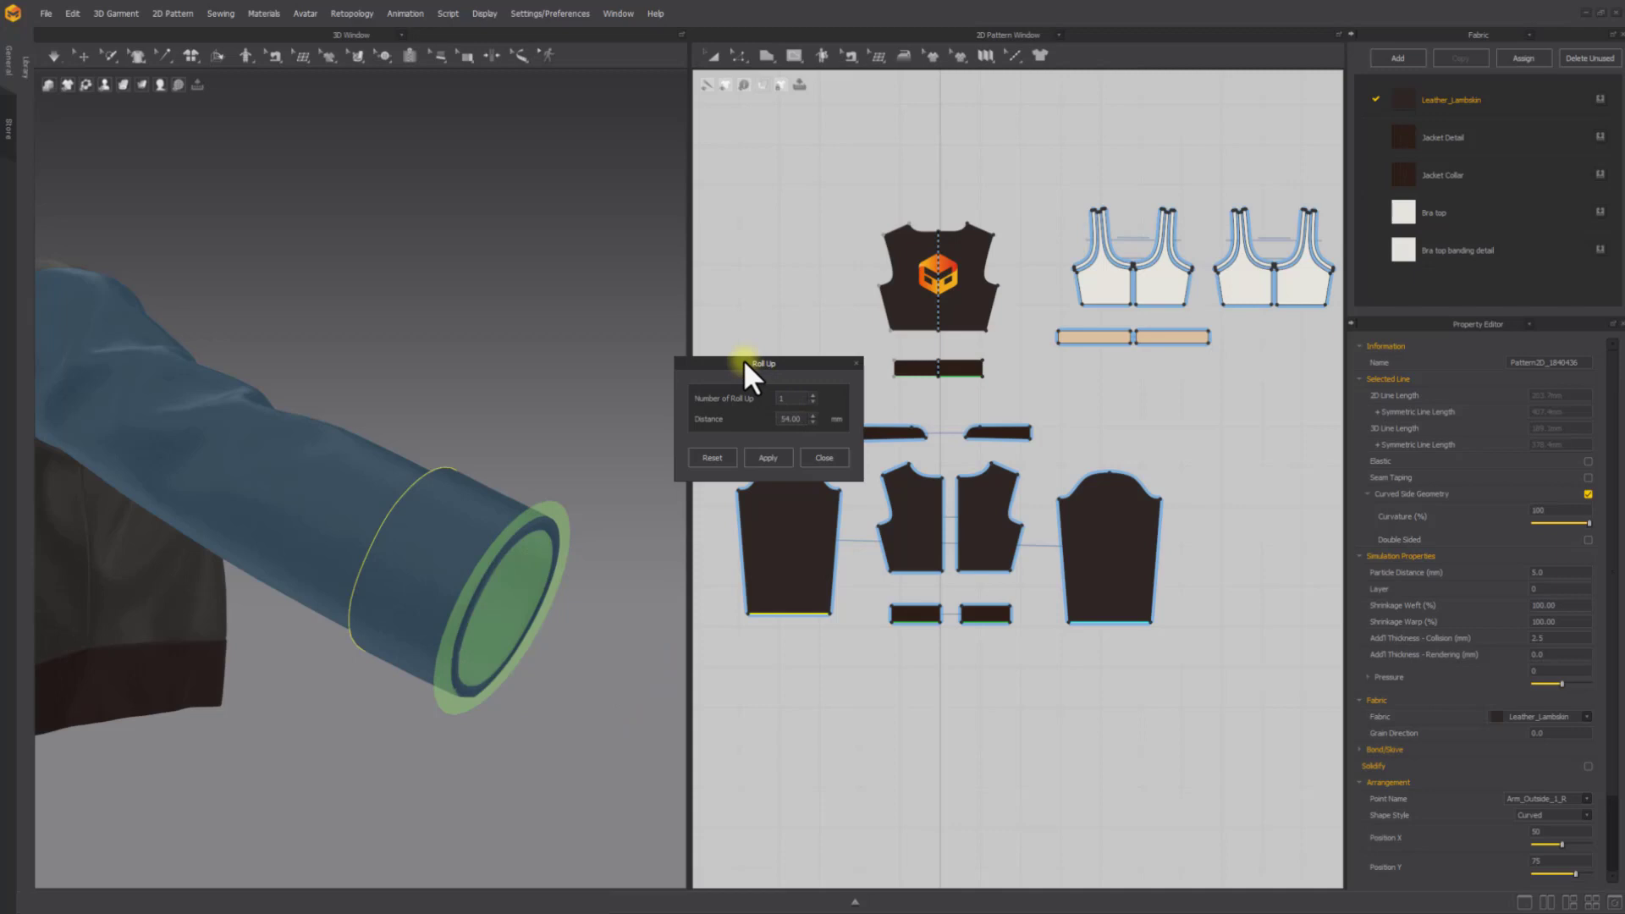
{"action": "mouse_move", "coordinate": [526, 388]}
{"action": "right_mouse_down"}
{"action": "mouse_move", "coordinate": [551, 413]}
{"action": "mouse_move", "coordinate": [511, 421]}
{"action": "mouse_move", "coordinate": [541, 435]}
{"action": "mouse_move", "coordinate": [544, 413]}
{"action": "right_mouse_up"}
{"action": "left_click", "coordinate": [824, 458]}
Run the simulation briefly to settle the rolled-up right sleeve, and stop it
{"action": "left_click", "coordinate": [80, 56]}
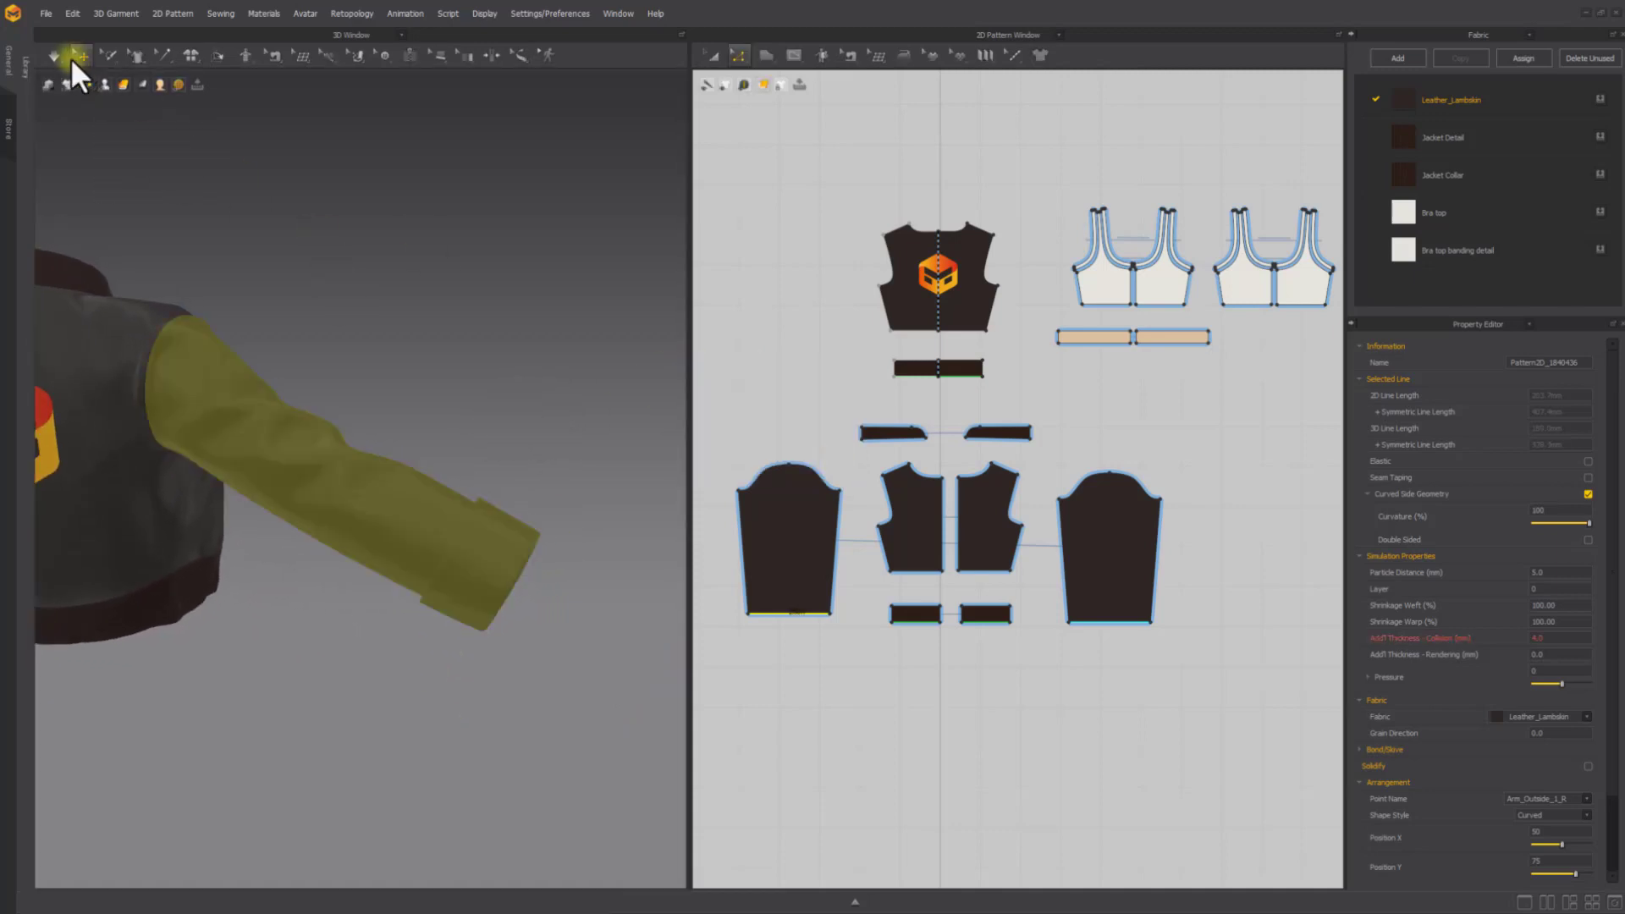
{"action": "left_click", "coordinate": [55, 56]}
{"action": "left_click", "coordinate": [530, 330]}
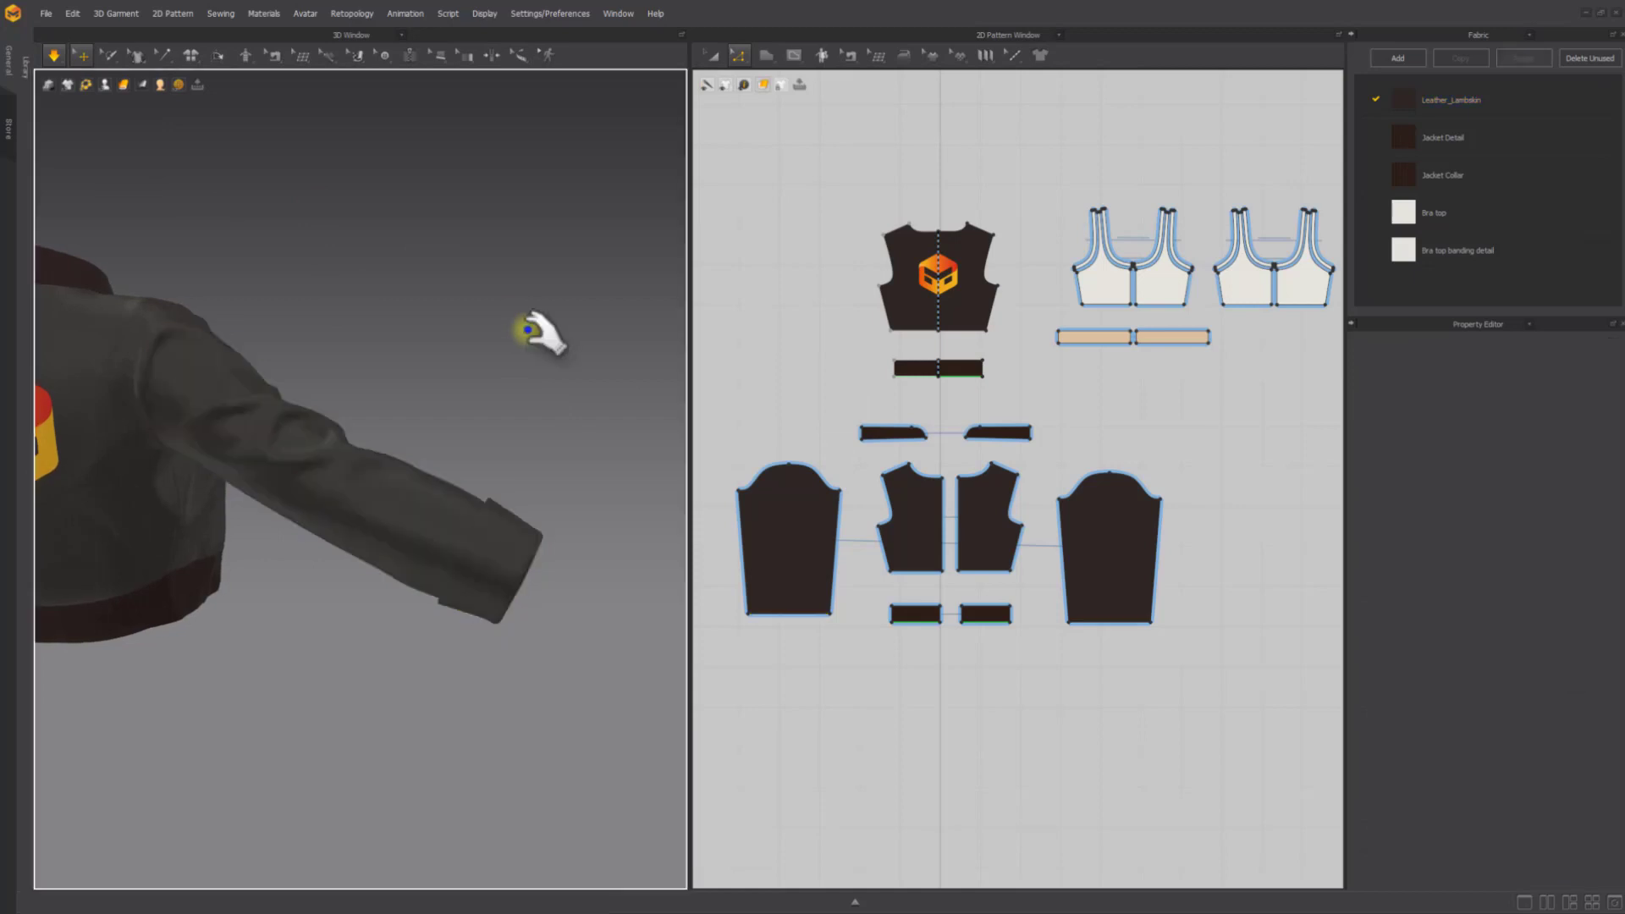
{"action": "left_click", "coordinate": [53, 55]}
Open Roll Up for the left sleeve's hem line and set the number of roll-ups to 2
{"action": "scroll", "coordinate": [461, 316], "scroll_direction": "down", "scroll_amount": 5}
{"action": "middle_click_drag", "start_coordinate": [326, 339], "coordinate": [382, 423]}
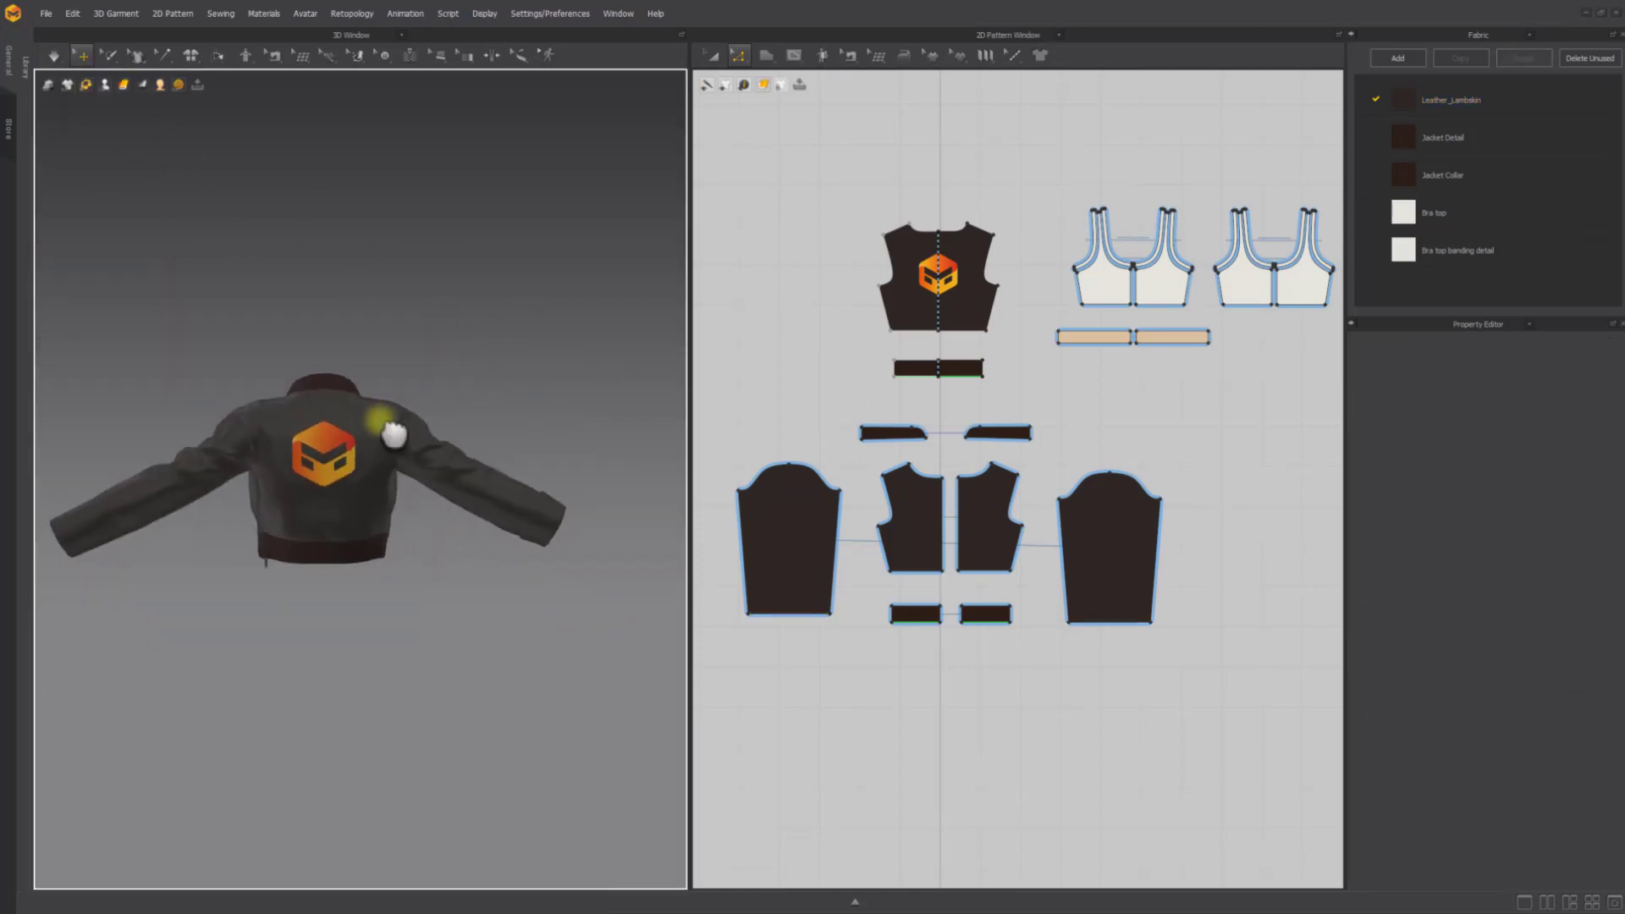
{"action": "scroll", "coordinate": [229, 482], "scroll_direction": "up", "scroll_amount": 4}
{"action": "middle_click_drag", "start_coordinate": [228, 483], "coordinate": [503, 440]}
{"action": "left_click", "coordinate": [1120, 622]}
{"action": "right_click", "coordinate": [1119, 623]}
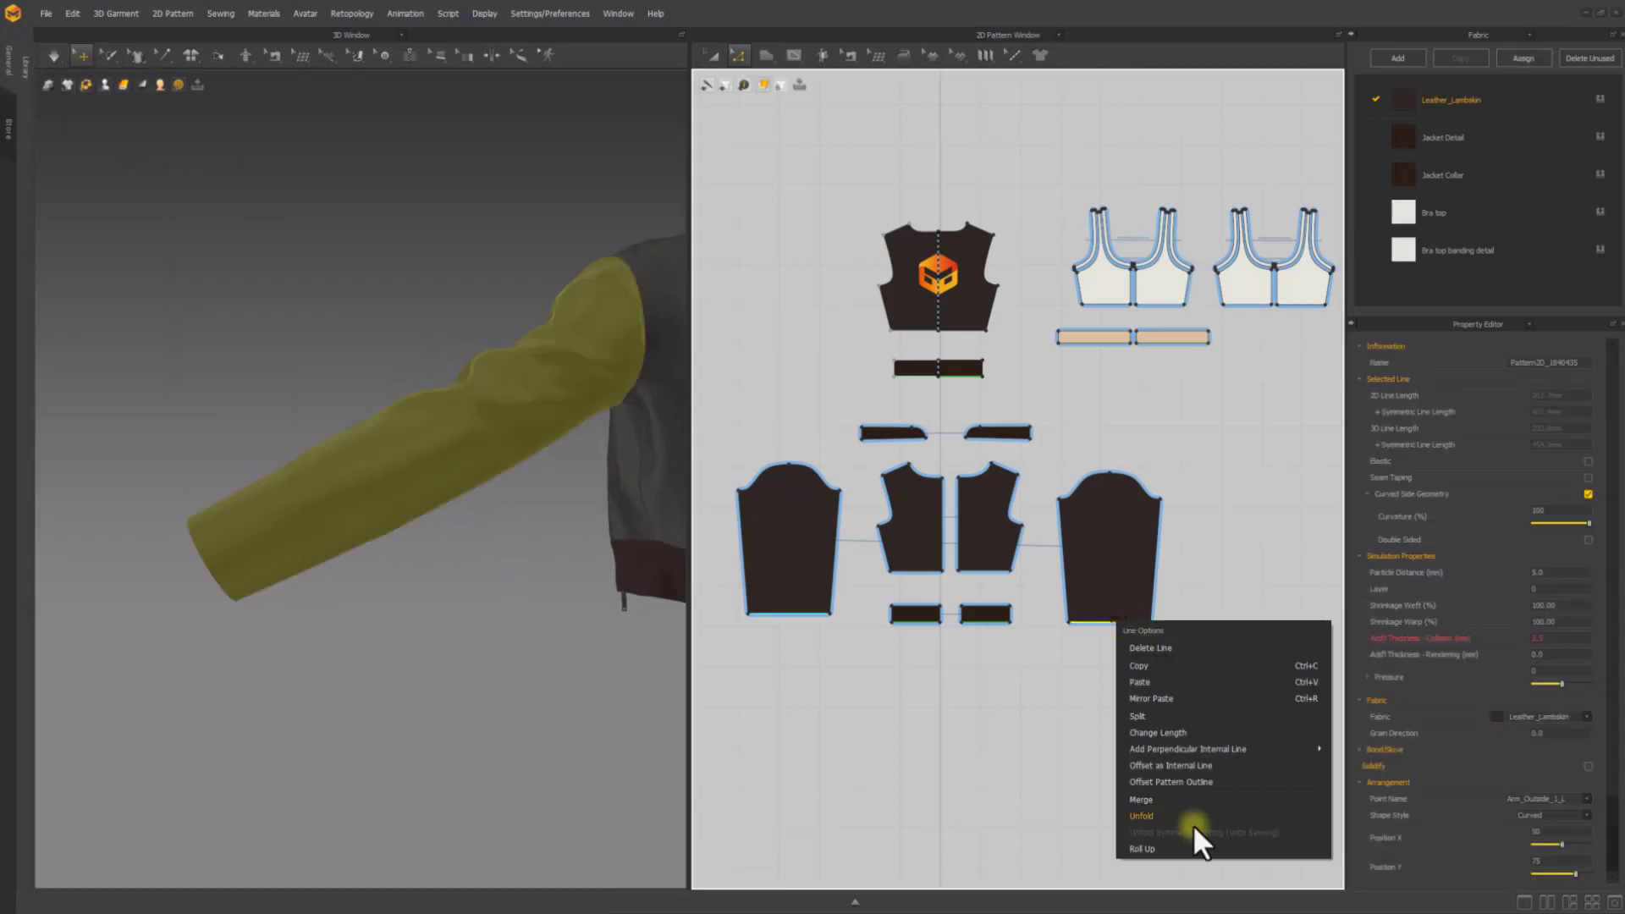
{"action": "left_click", "coordinate": [1189, 841]}
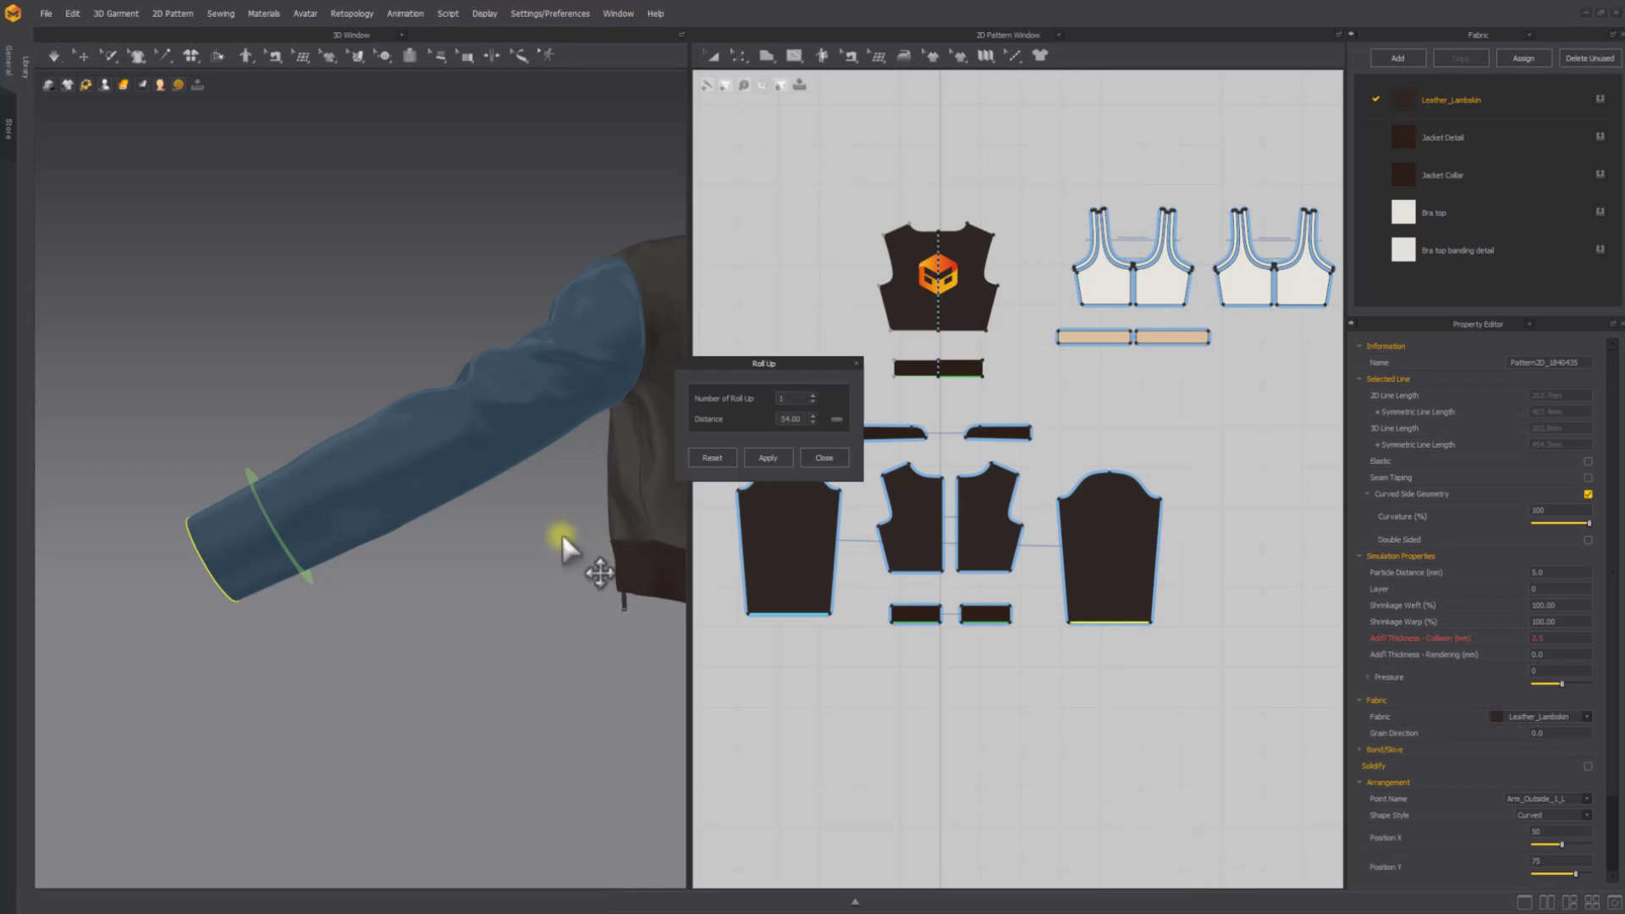
{"action": "left_click", "coordinate": [811, 393]}
{"action": "left_click", "coordinate": [814, 394]}
Try the double roll-up on the left sleeve with a larger distance, and reset it
{"action": "left_click", "coordinate": [810, 416]}
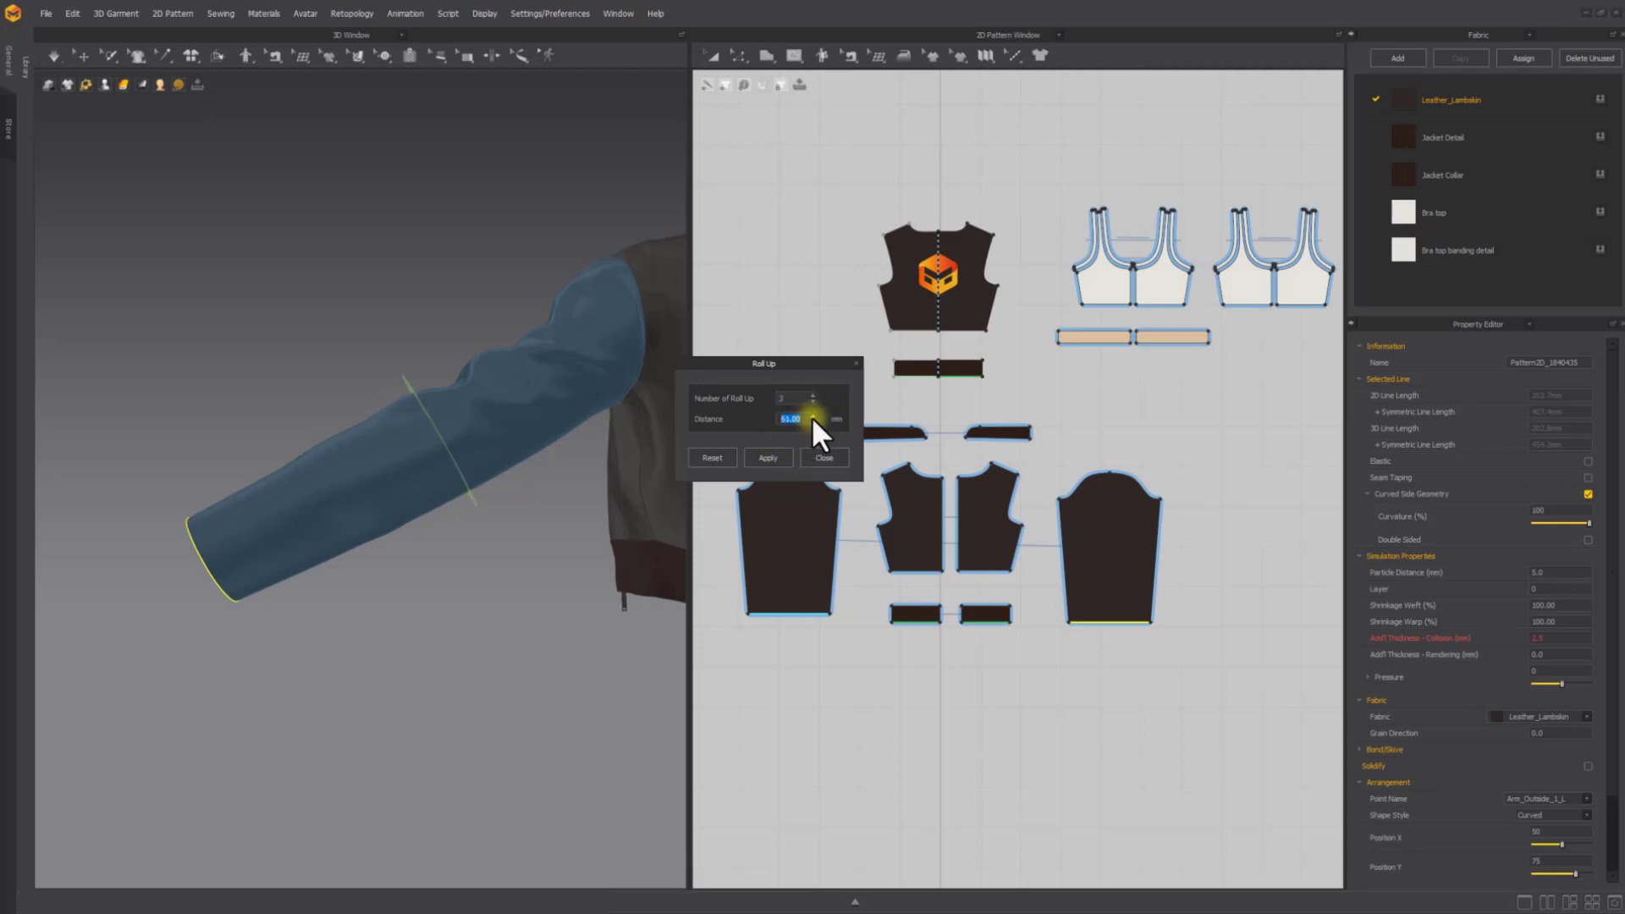
{"action": "left_click", "coordinate": [811, 417]}
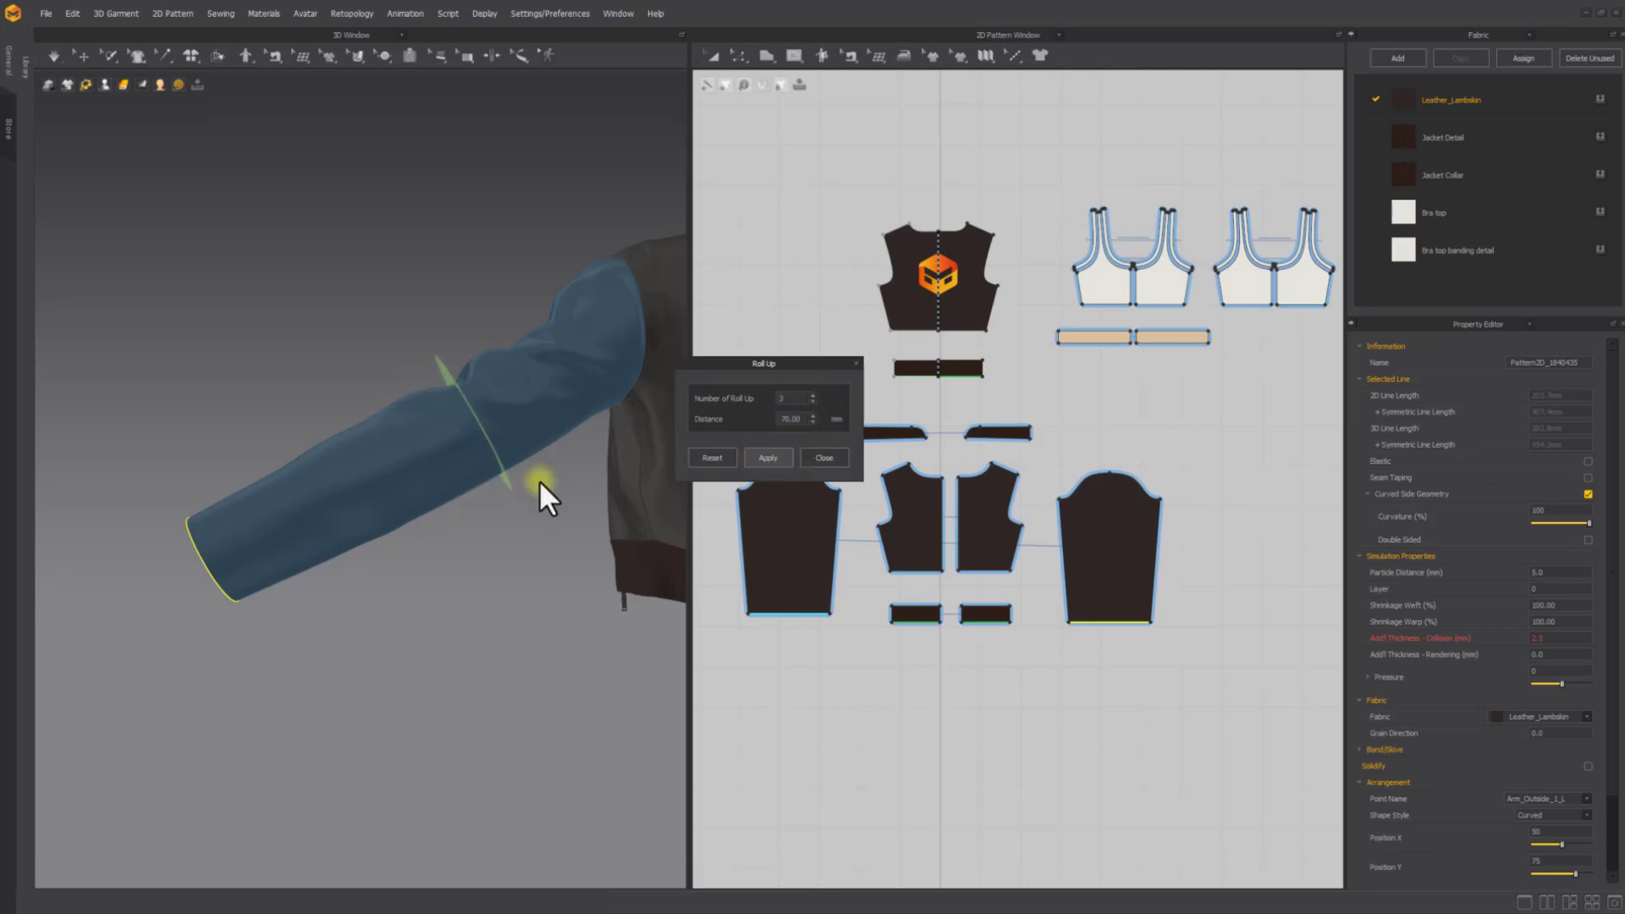
{"action": "right_click_drag", "start_coordinate": [548, 477], "coordinate": [530, 449]}
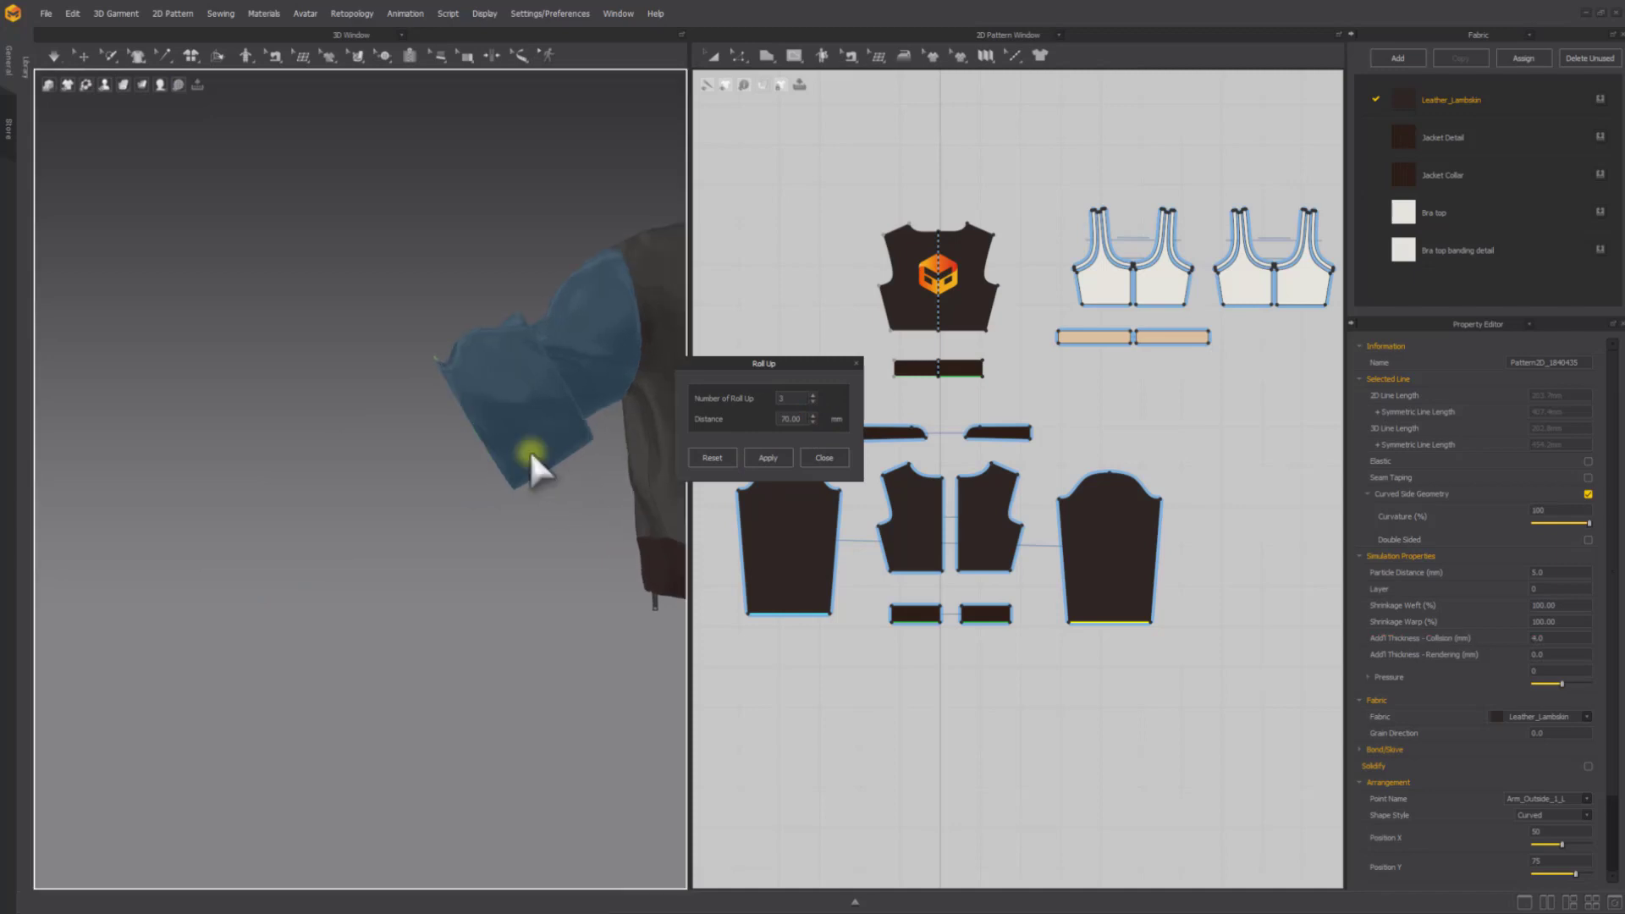
{"action": "middle_click_drag", "start_coordinate": [531, 450], "coordinate": [489, 550]}
{"action": "right_click_drag", "start_coordinate": [519, 527], "coordinate": [540, 506]}
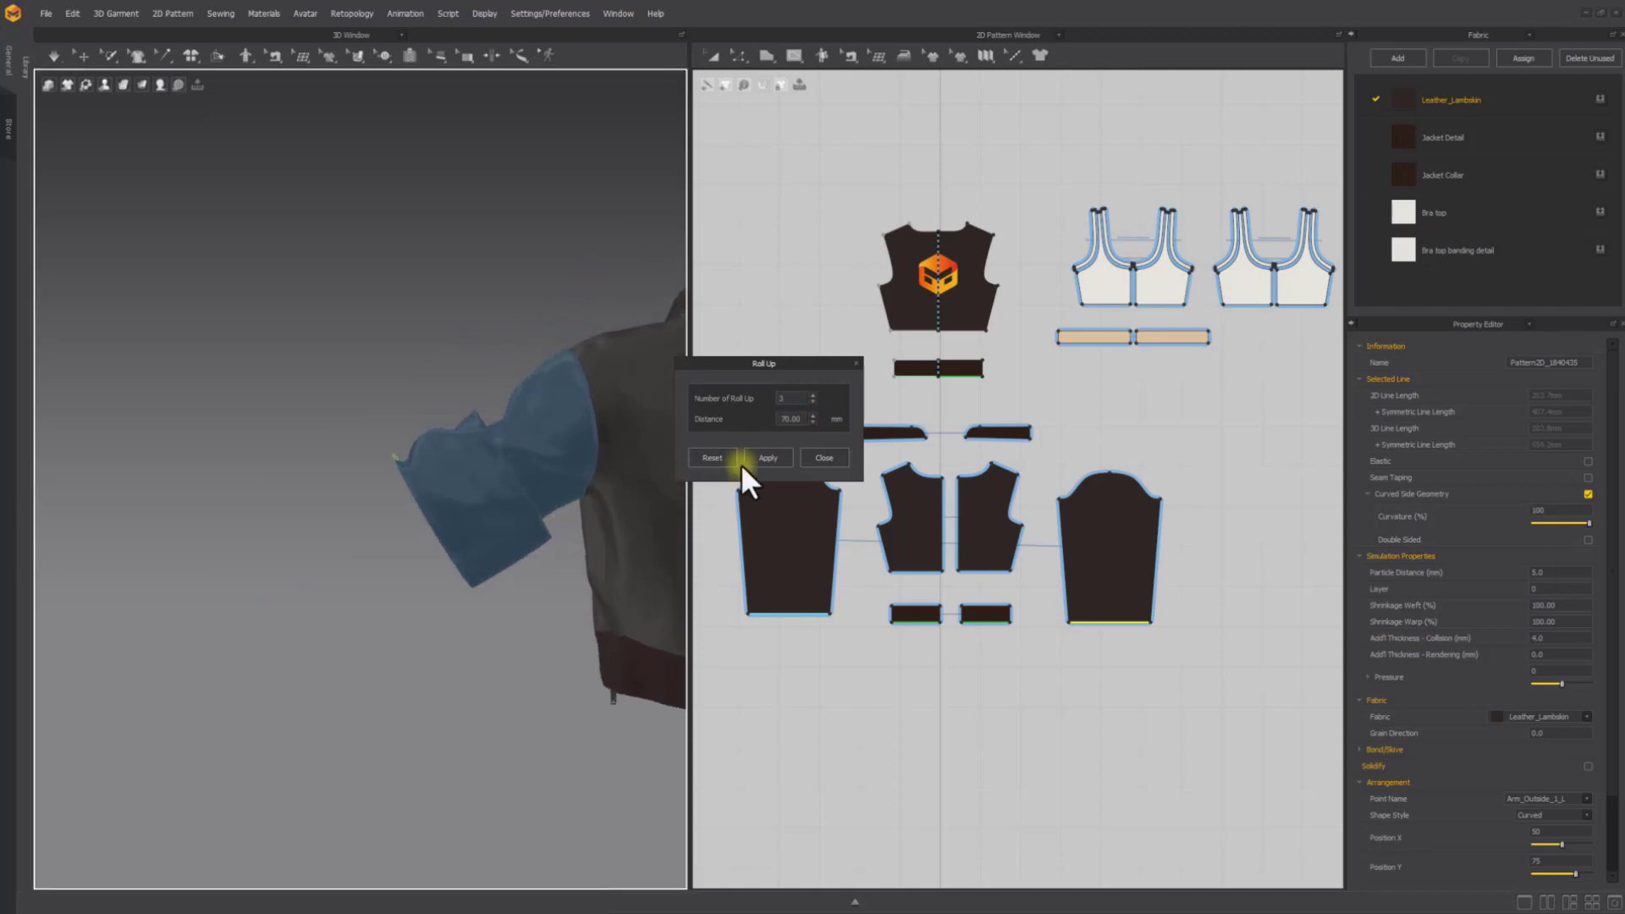
{"action": "left_click", "coordinate": [713, 457]}
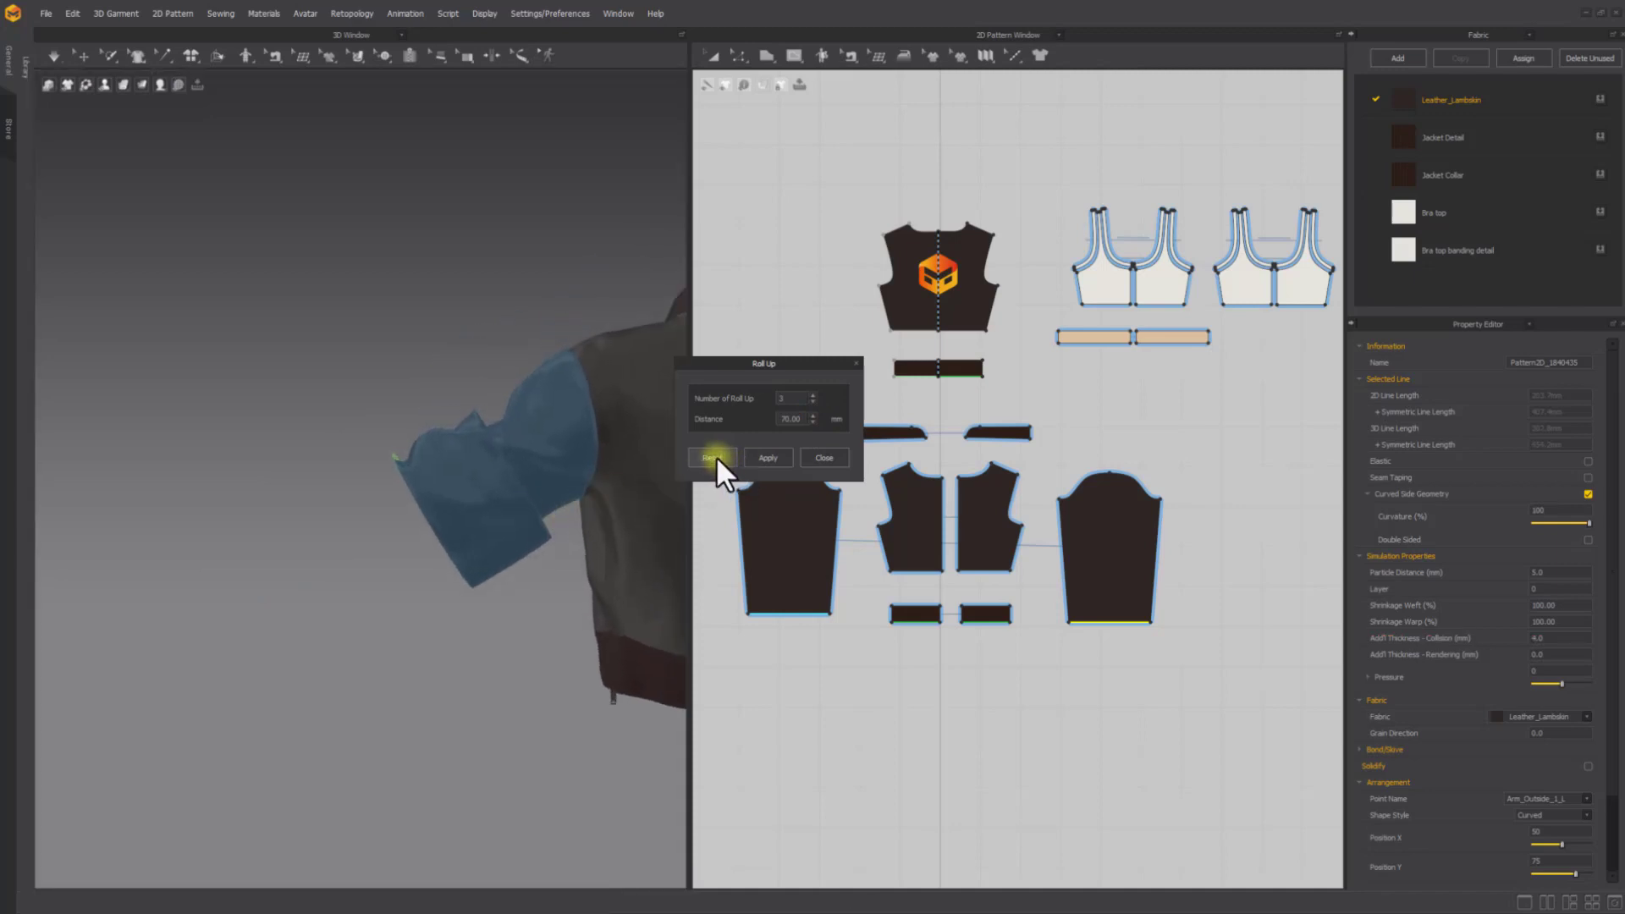
Apply the double roll-up to the left sleeve's hem with a distance of 67 mm
{"action": "left_click", "coordinate": [812, 422]}
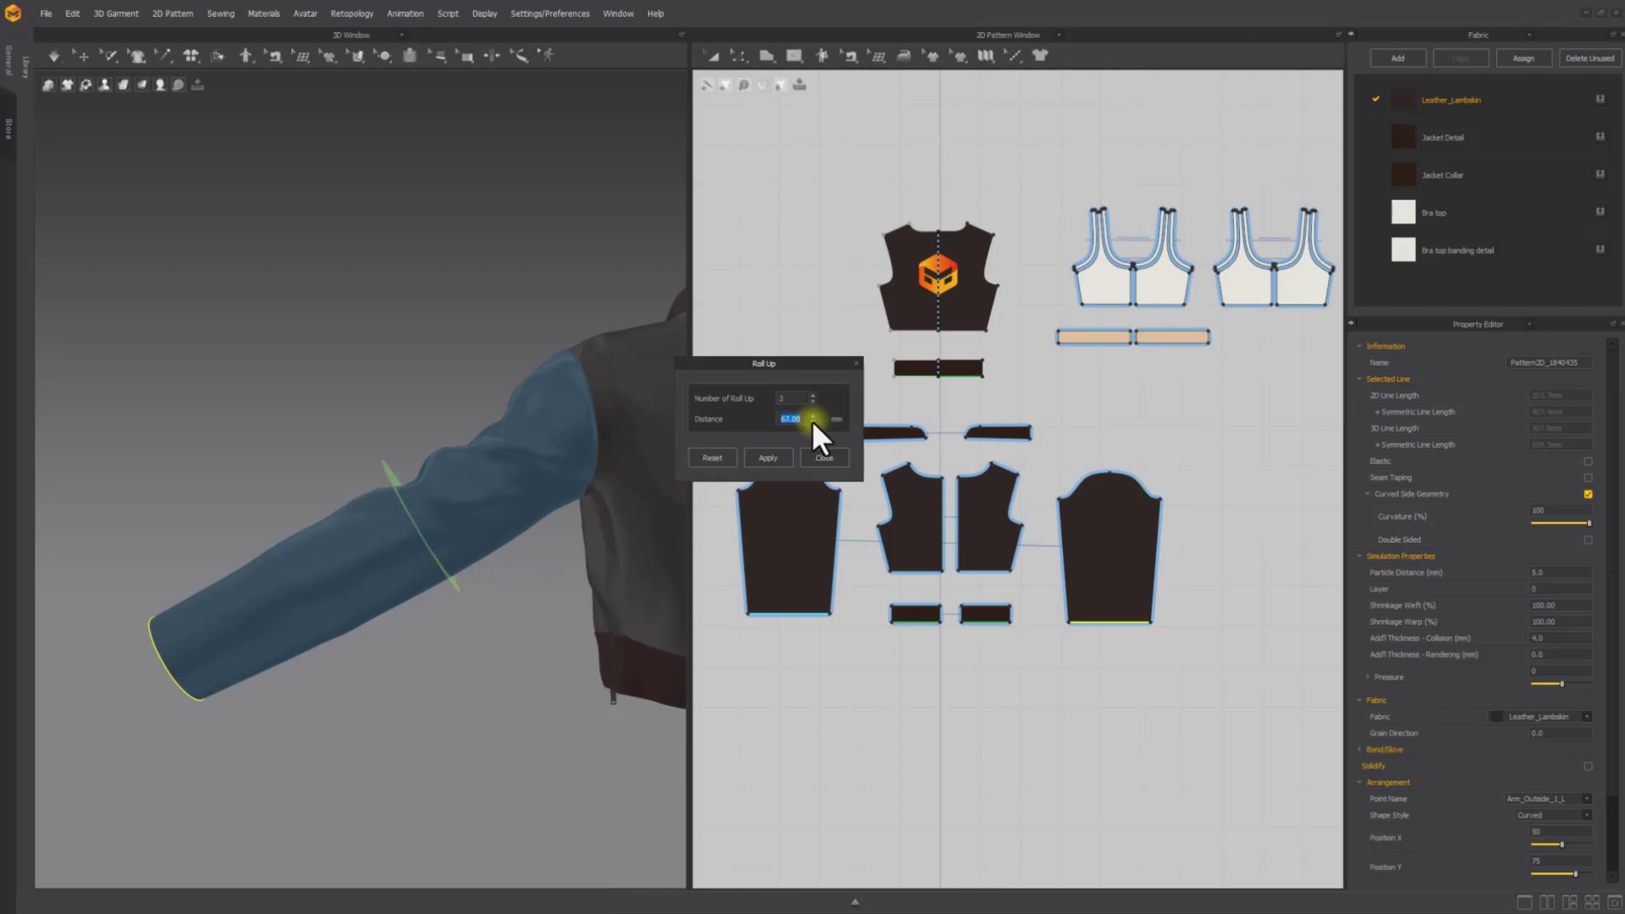
{"action": "left_click", "coordinate": [767, 457]}
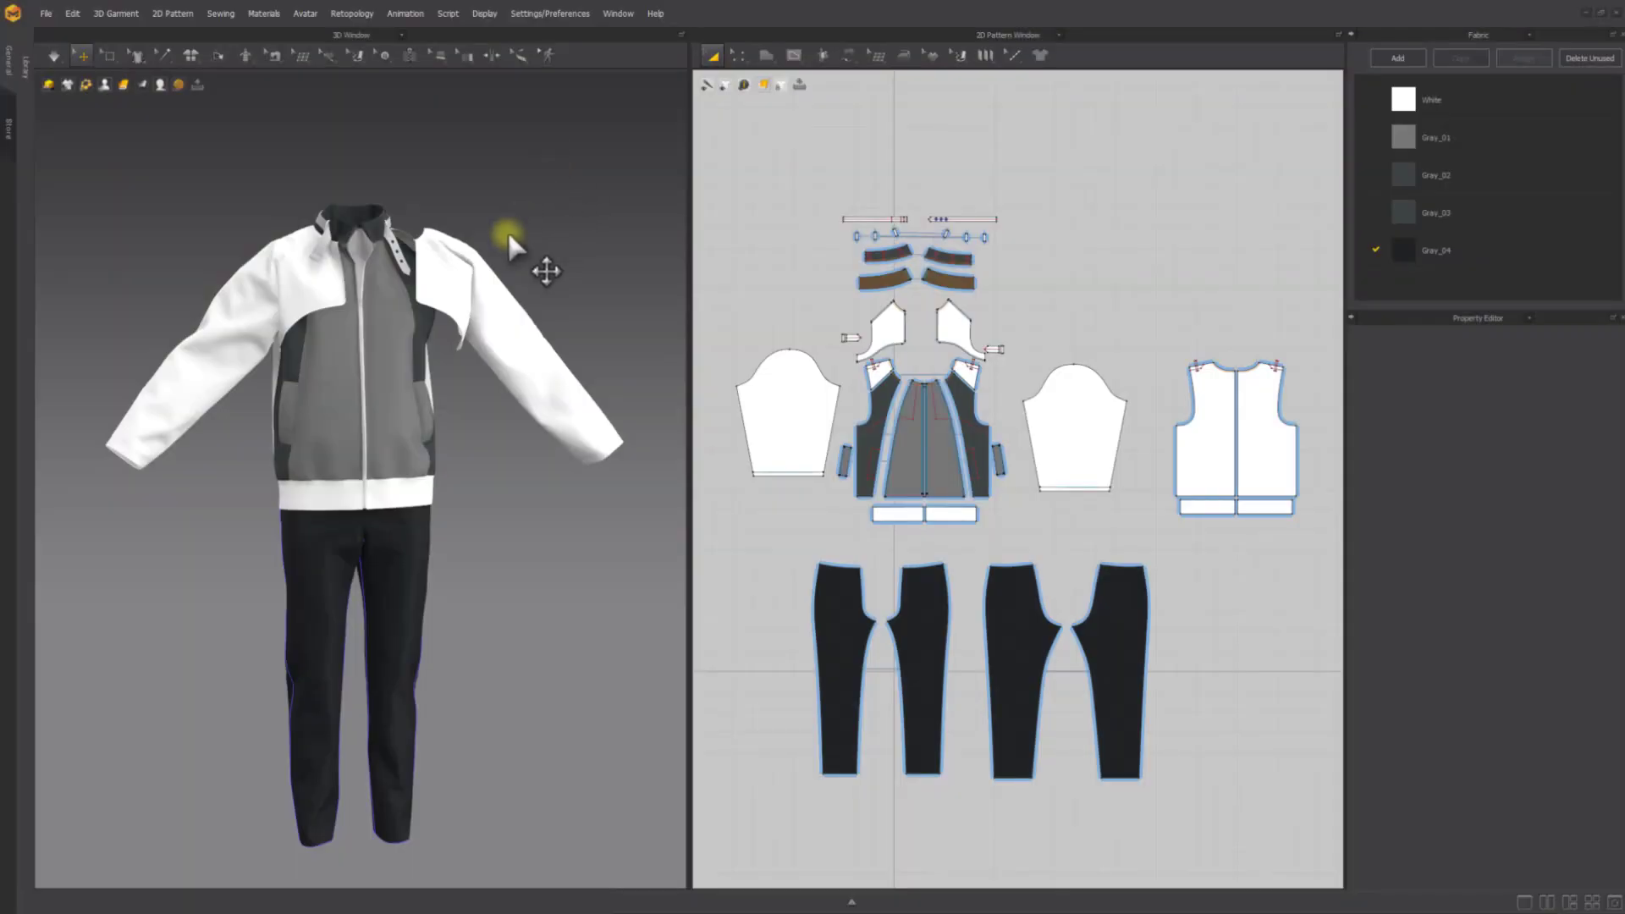
Select all patterns sewn to the jacket's left shoulder piece and move them up and outward, away from the jacket body
{"action": "left_click", "coordinate": [458, 292]}
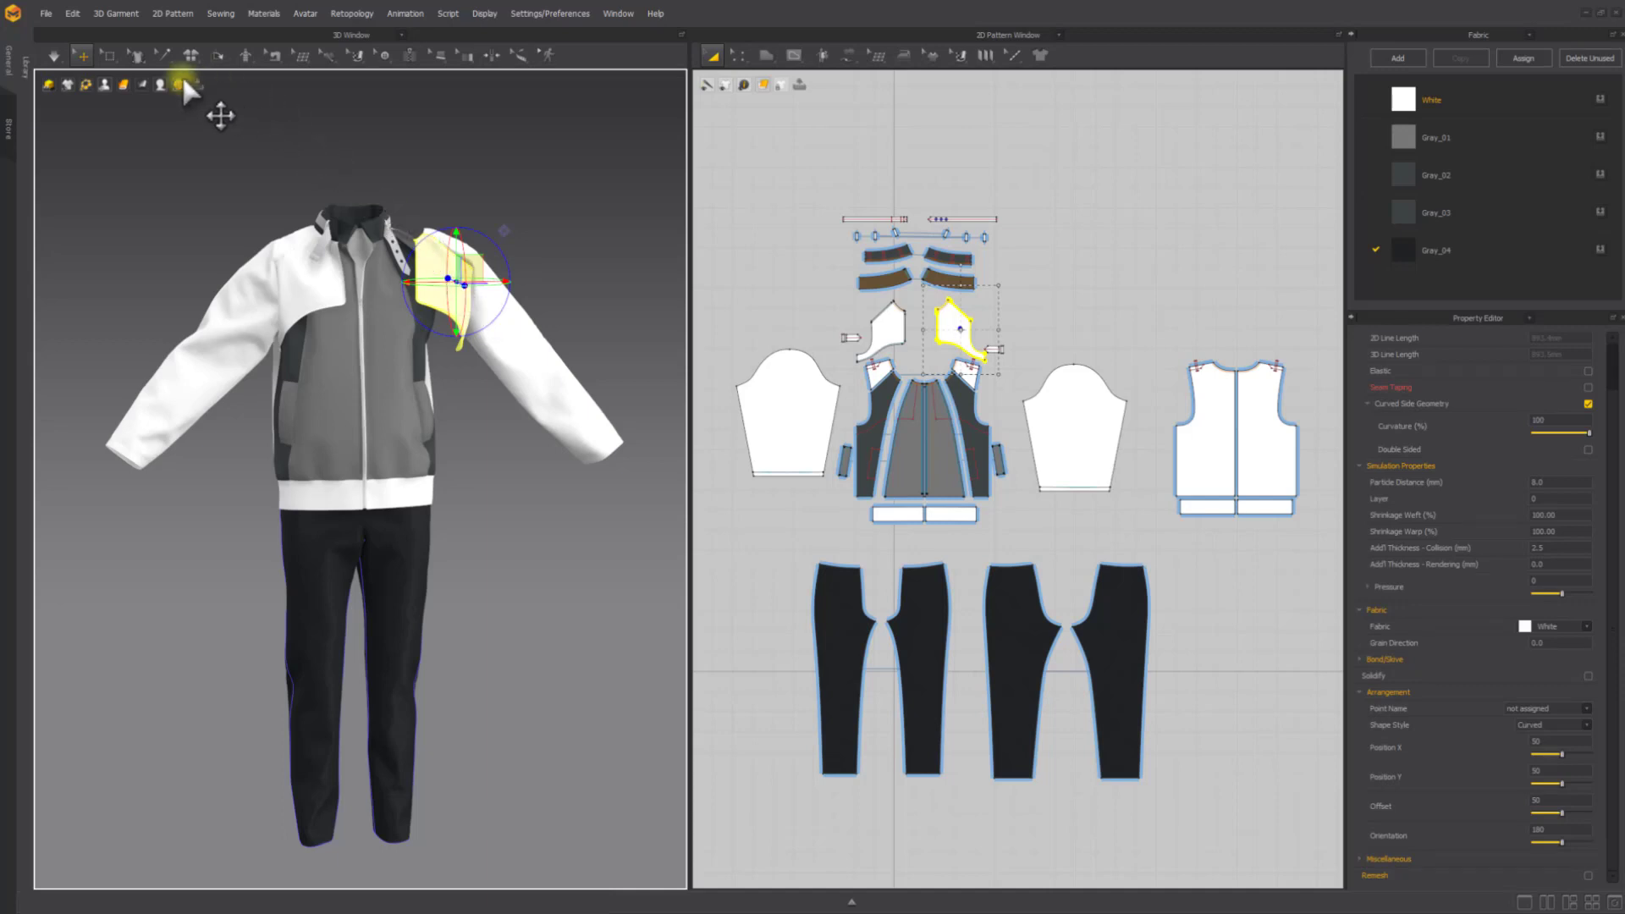
{"action": "left_click", "coordinate": [74, 13]}
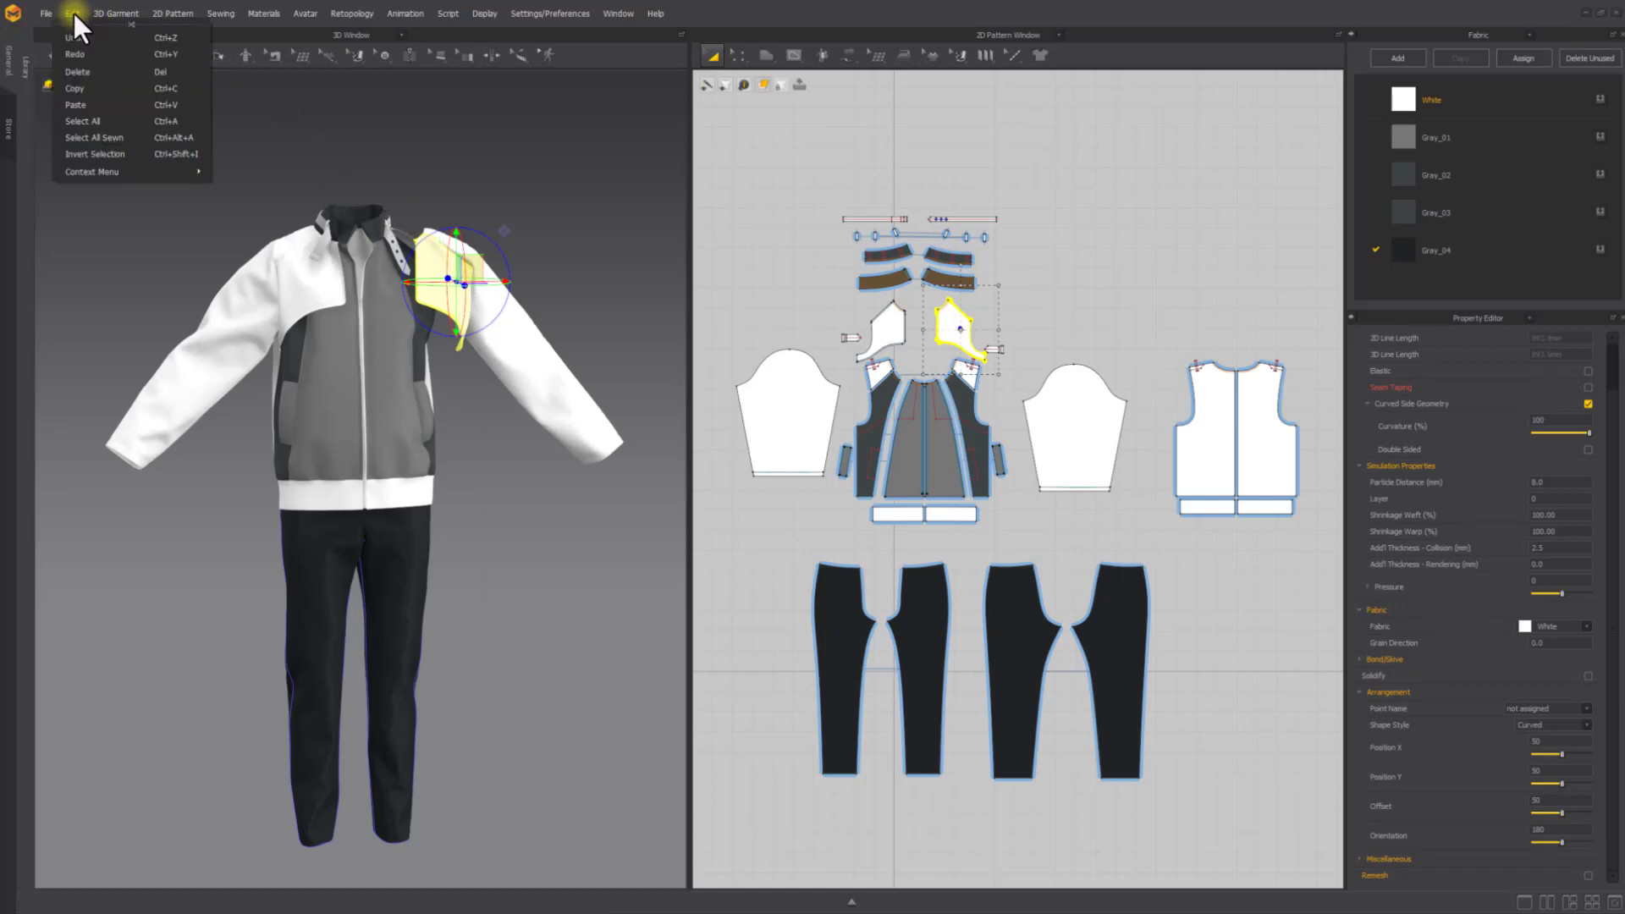
{"action": "left_click", "coordinate": [110, 137]}
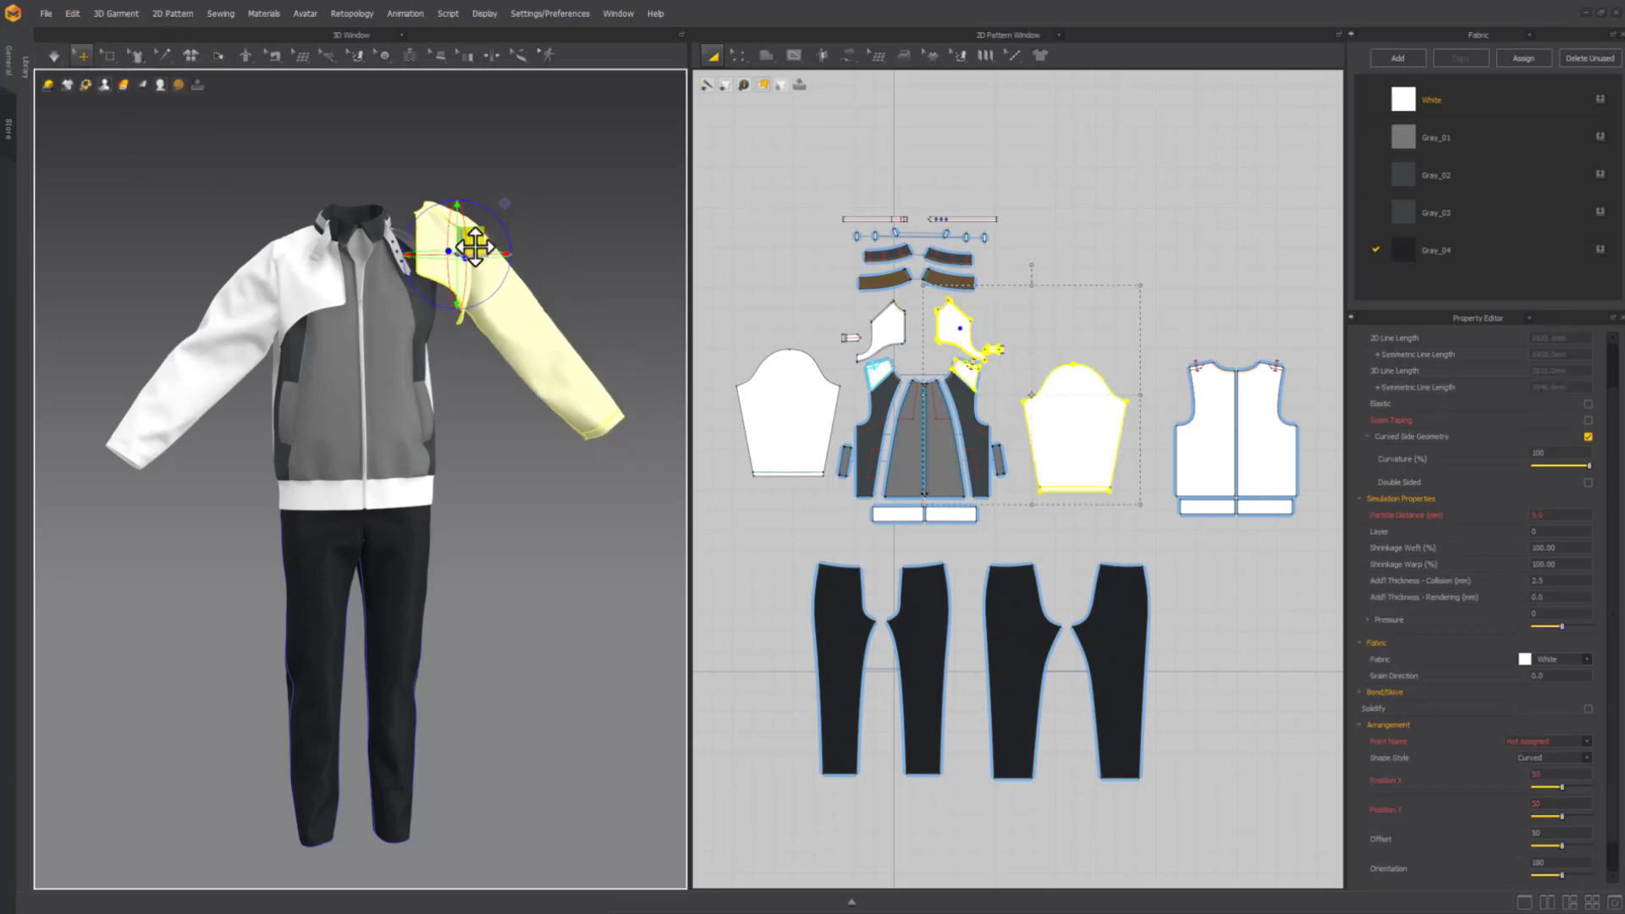
{"action": "left_click_drag", "start_coordinate": [503, 276], "coordinate": [508, 216]}
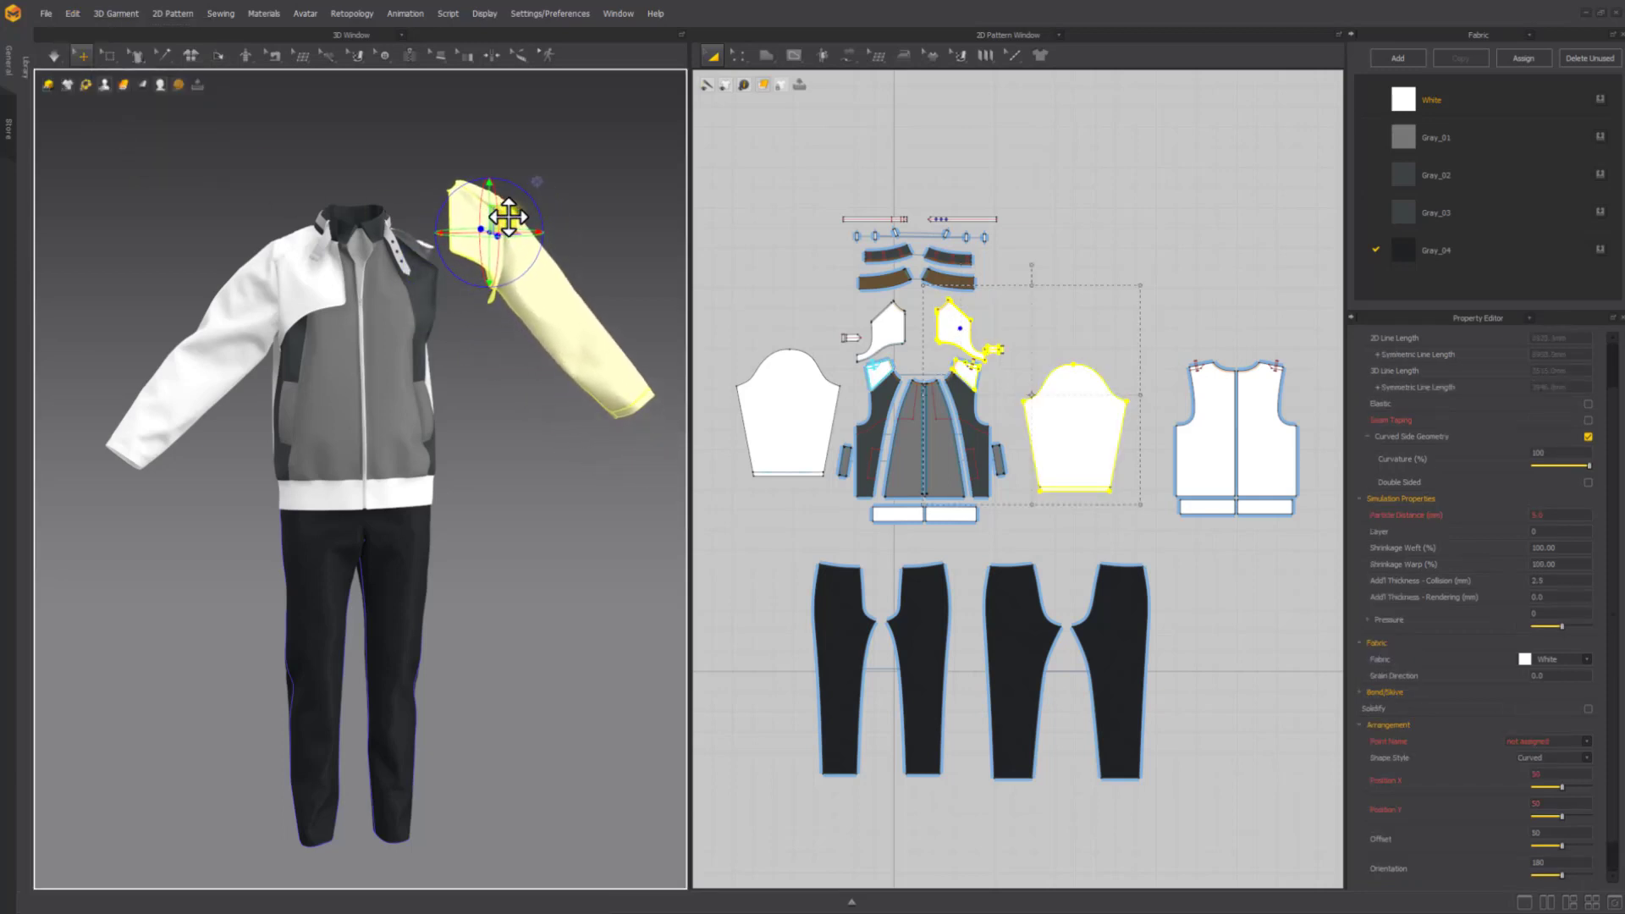
Select all sewn patterns of the right shoulder piece, the trousers and the left sleeve, one group after another
{"action": "key", "text": "ctrl+alt+a"}
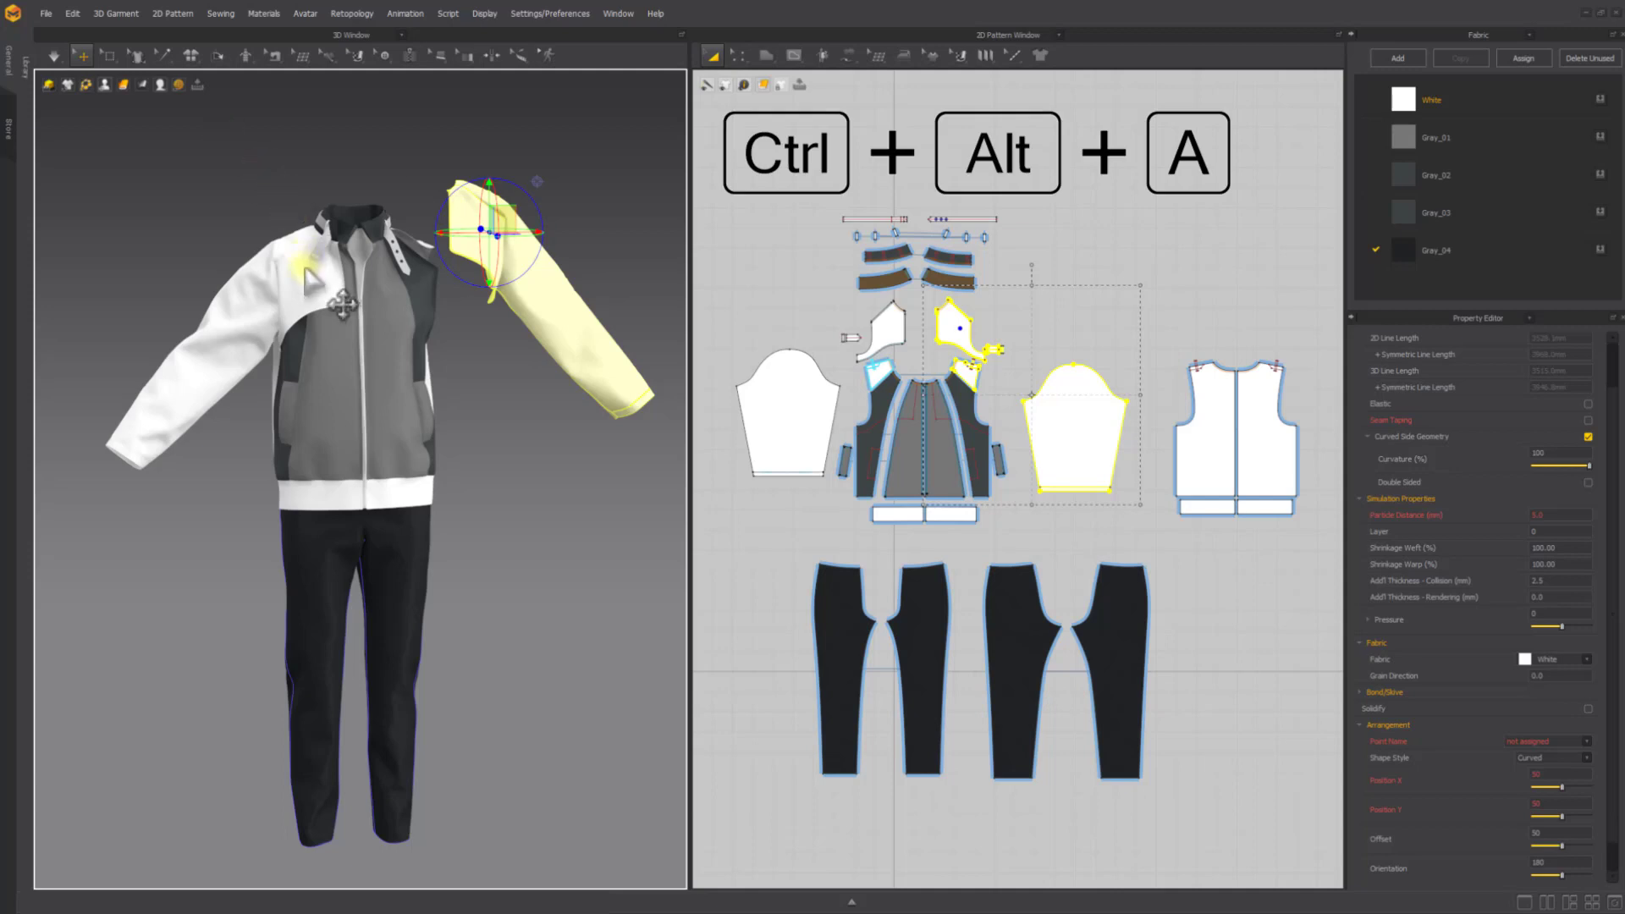
{"action": "left_click", "coordinate": [309, 275]}
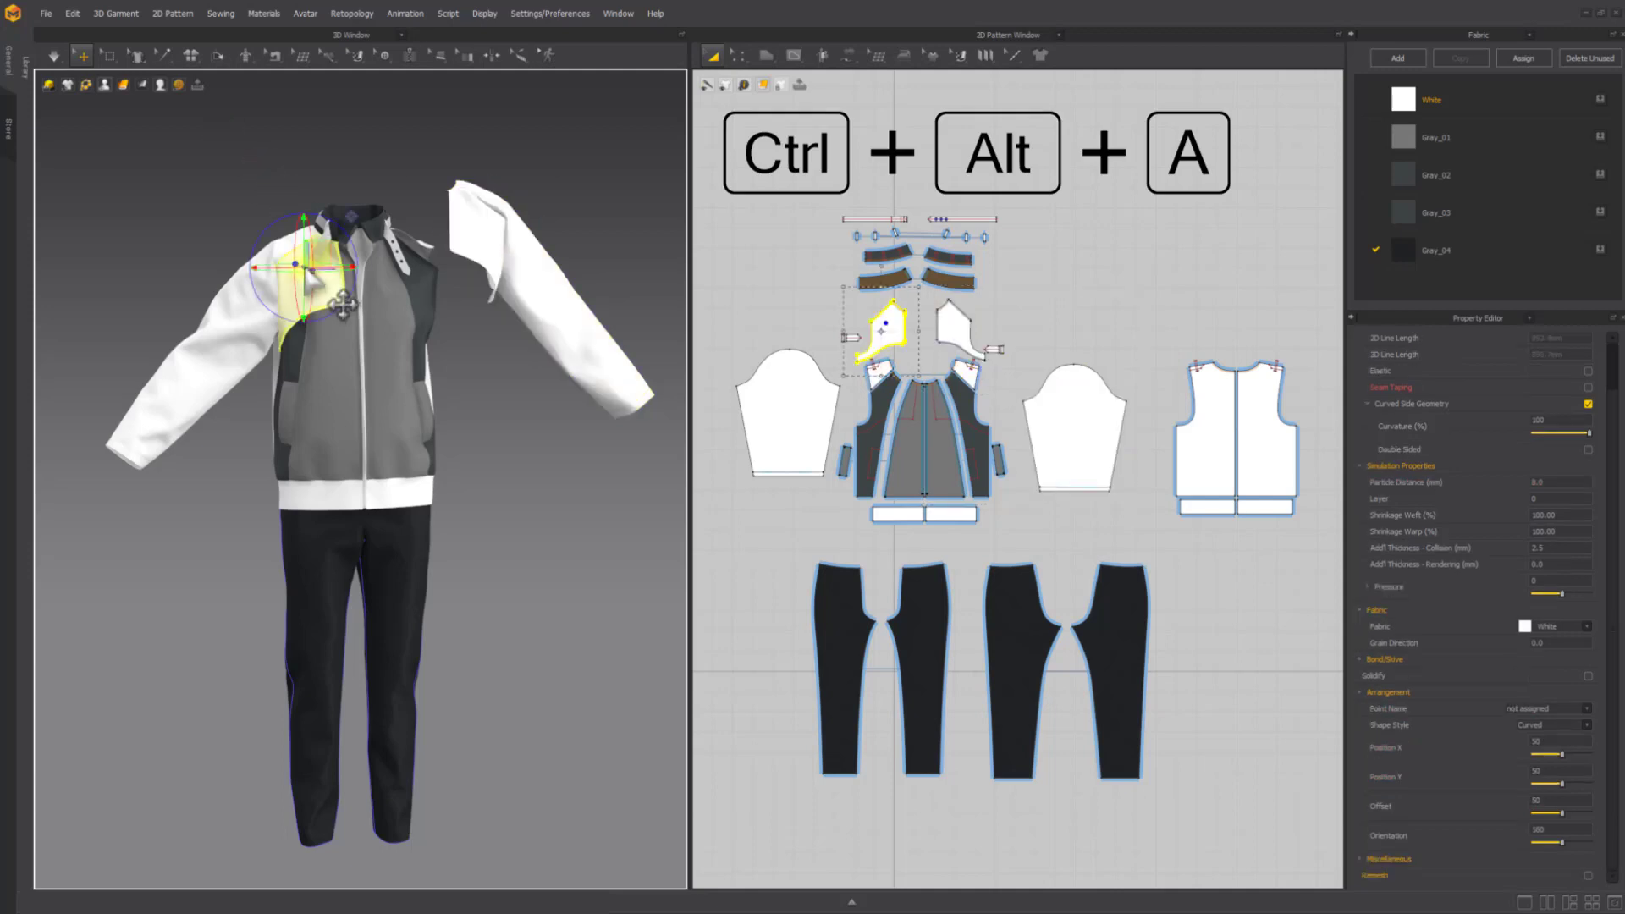
{"action": "key", "text": "ctrl+alt+a"}
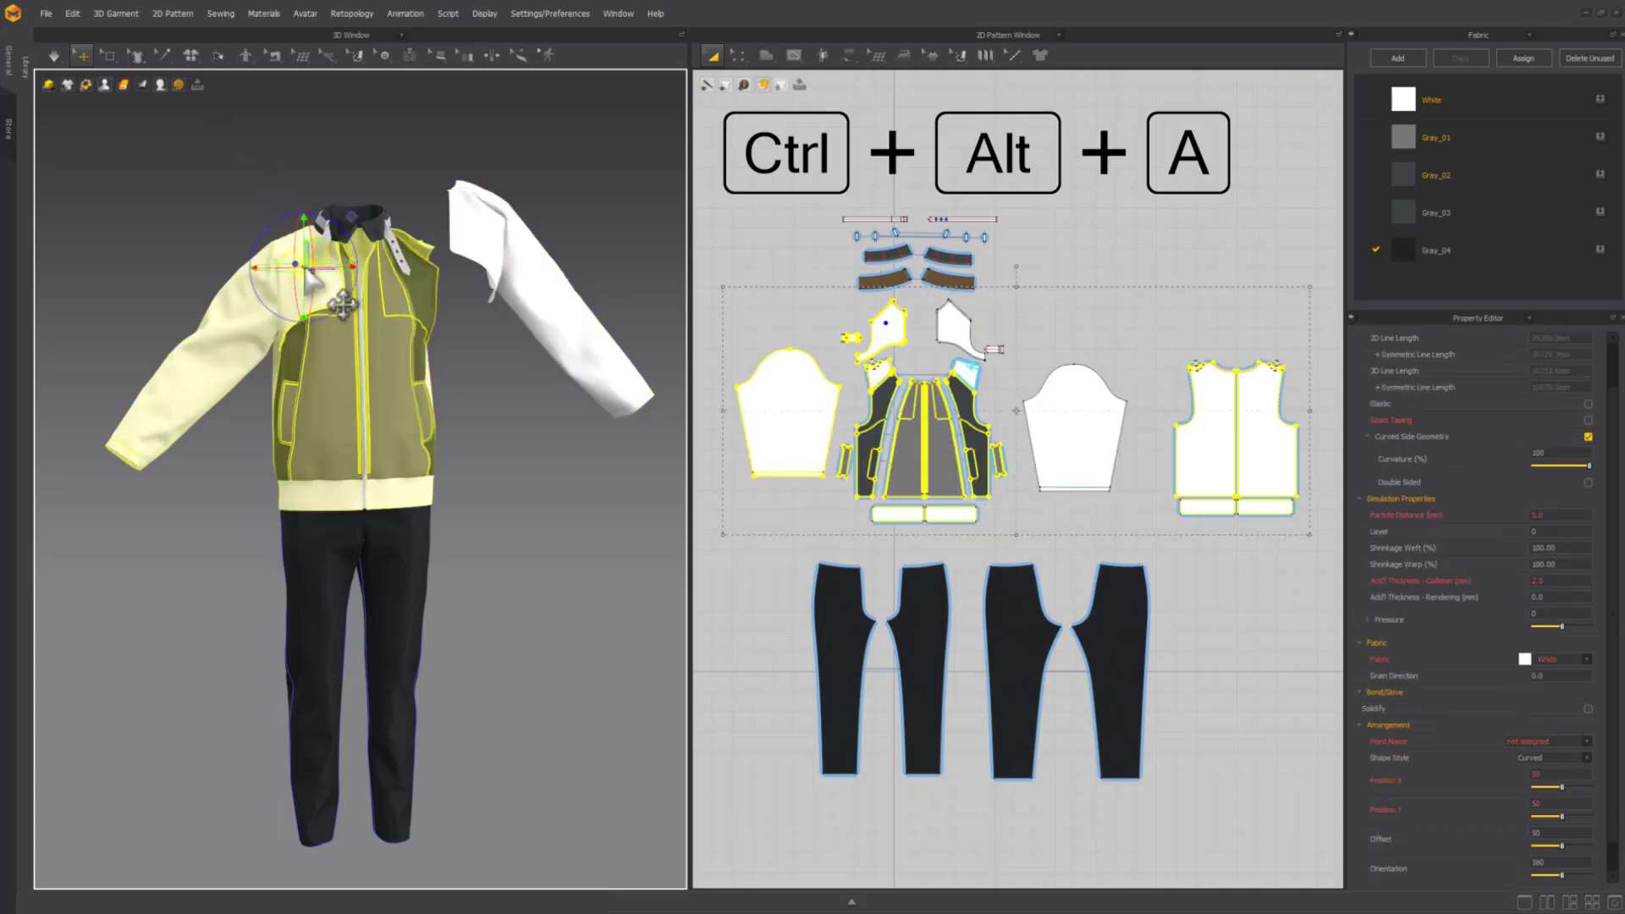
{"action": "left_click", "coordinate": [931, 648]}
{"action": "key", "text": "ctrl+alt+a"}
{"action": "left_click", "coordinate": [1093, 427]}
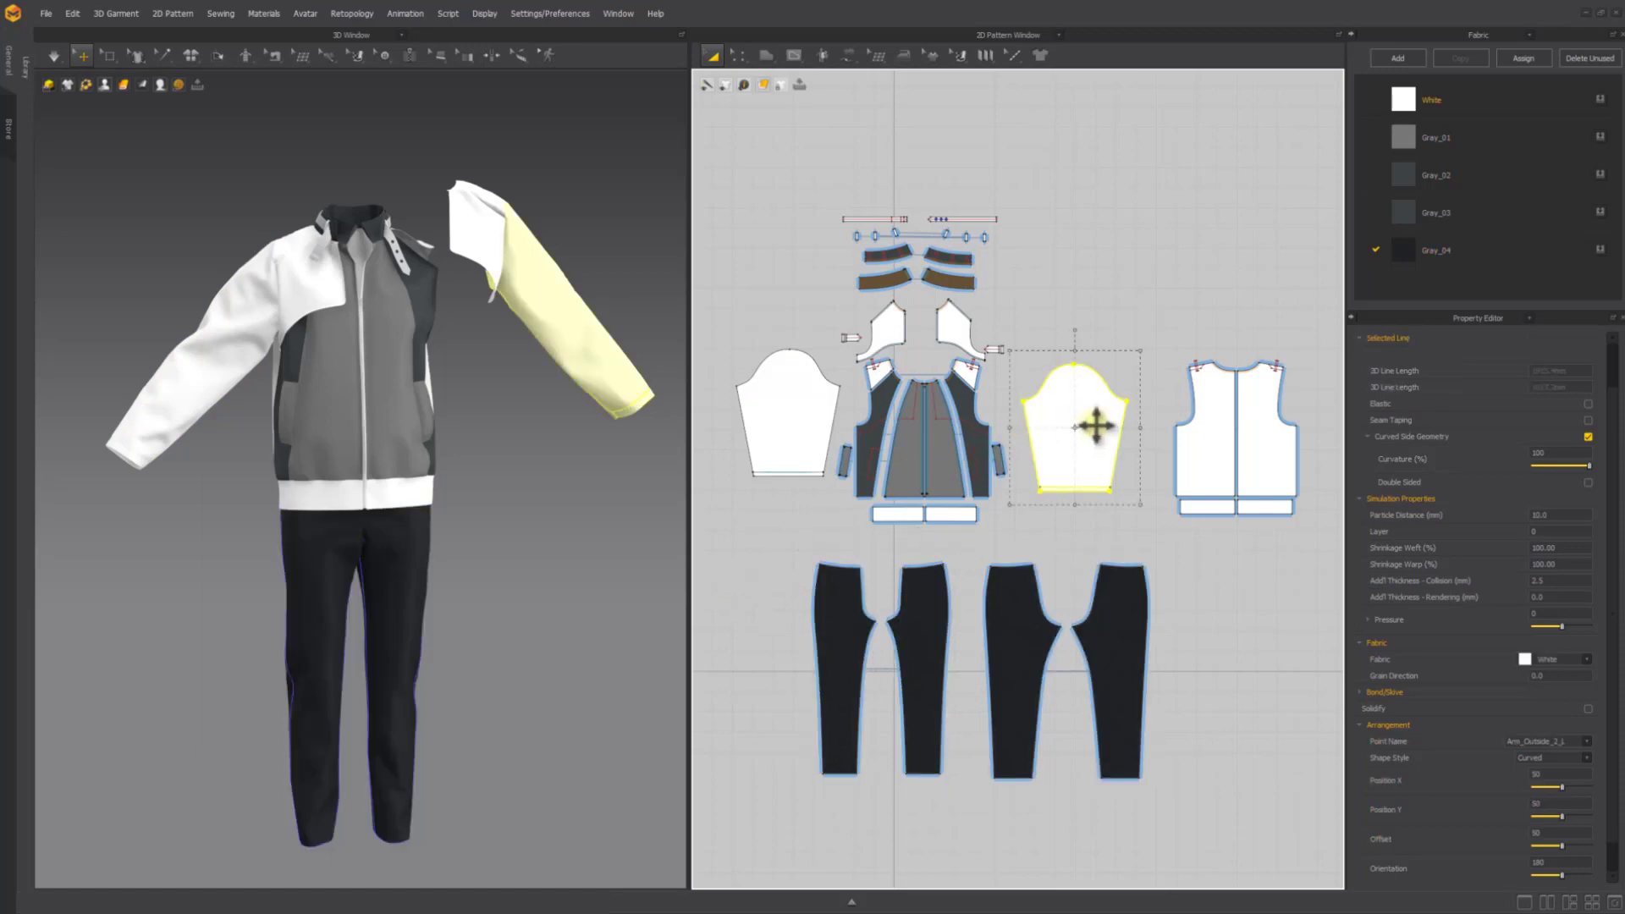
{"action": "key", "text": "ctrl+alt+a"}
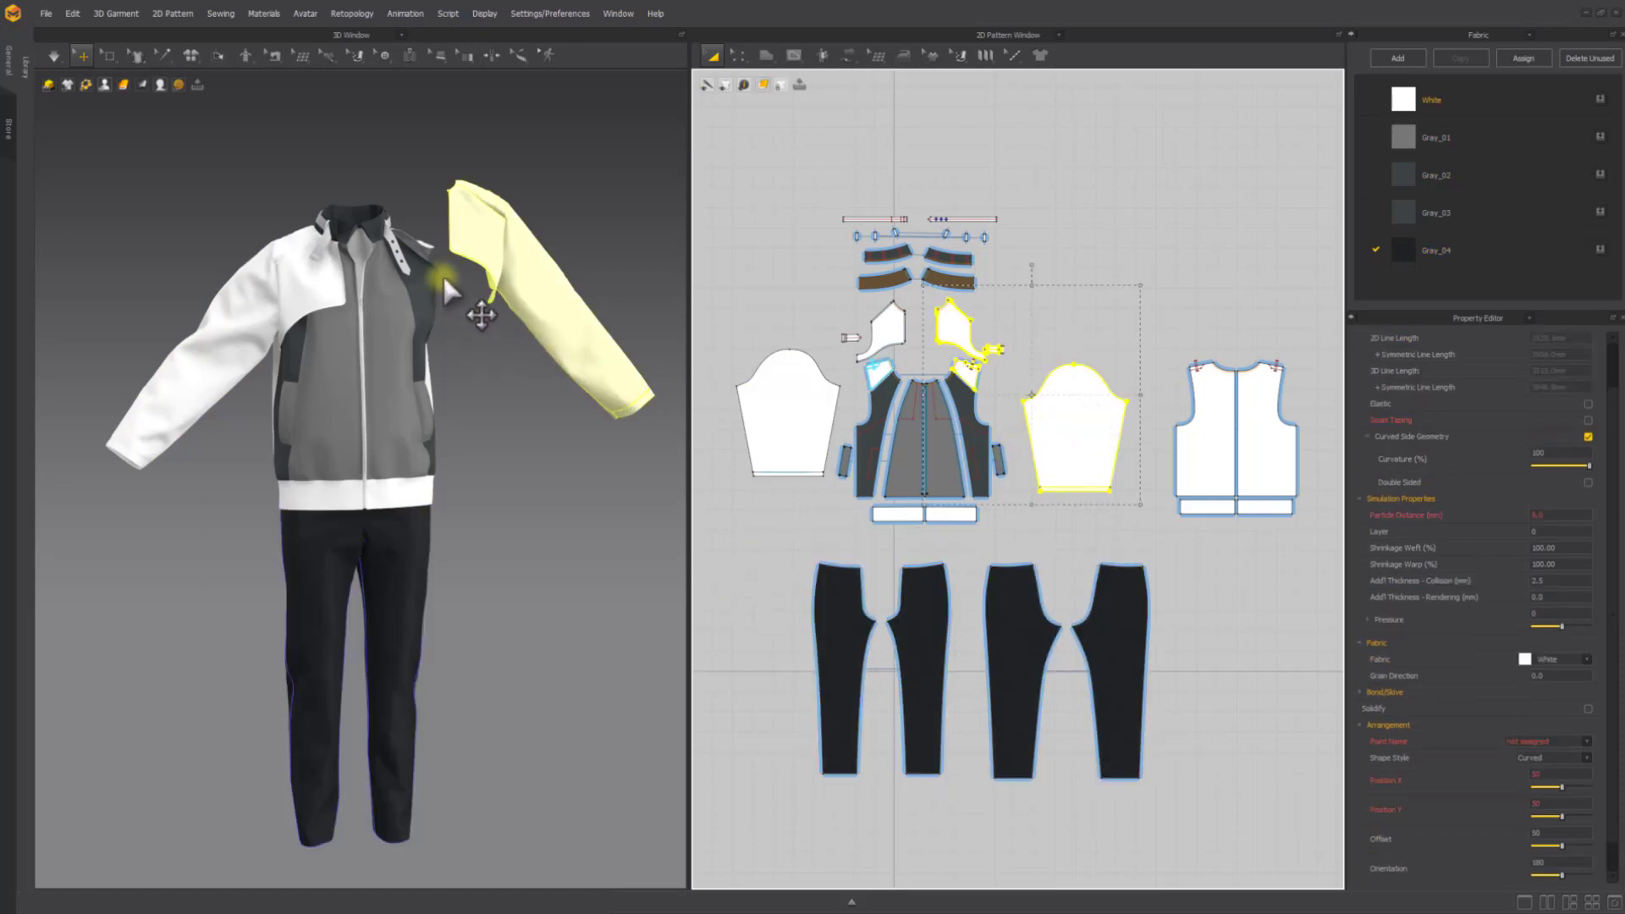
Select the collar strap patterns, and replace that selection with the left sleeve and its sewn shoulder pieces
{"action": "left_click", "coordinate": [393, 245]}
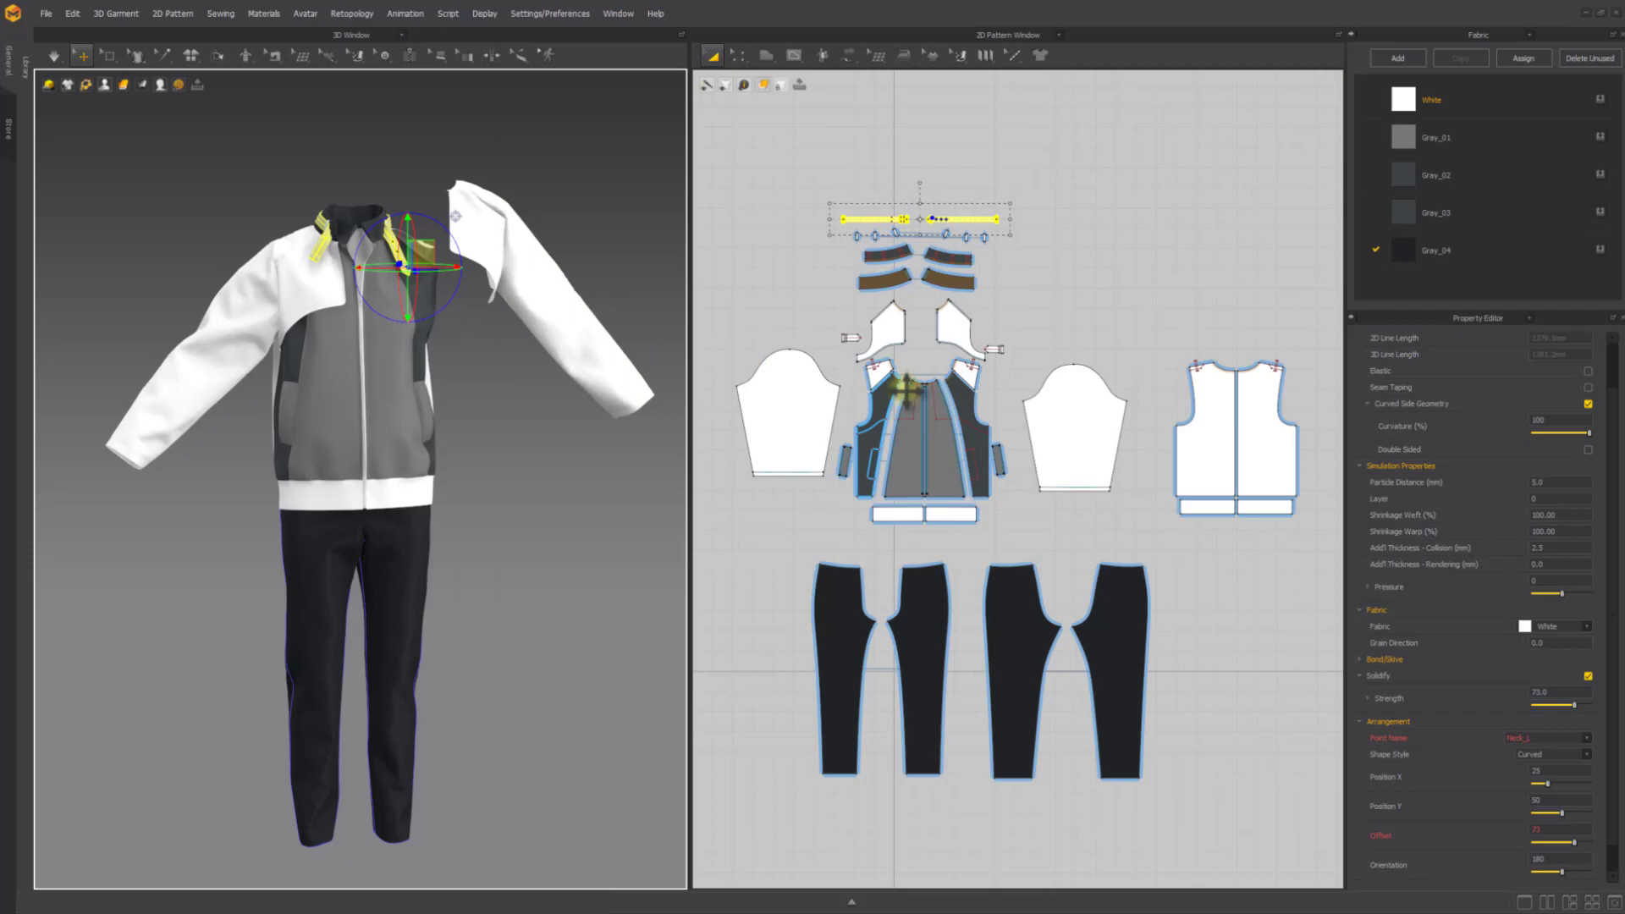
{"action": "left_click", "coordinate": [1089, 435]}
{"action": "left_click", "coordinate": [957, 331], "text": "shift"}
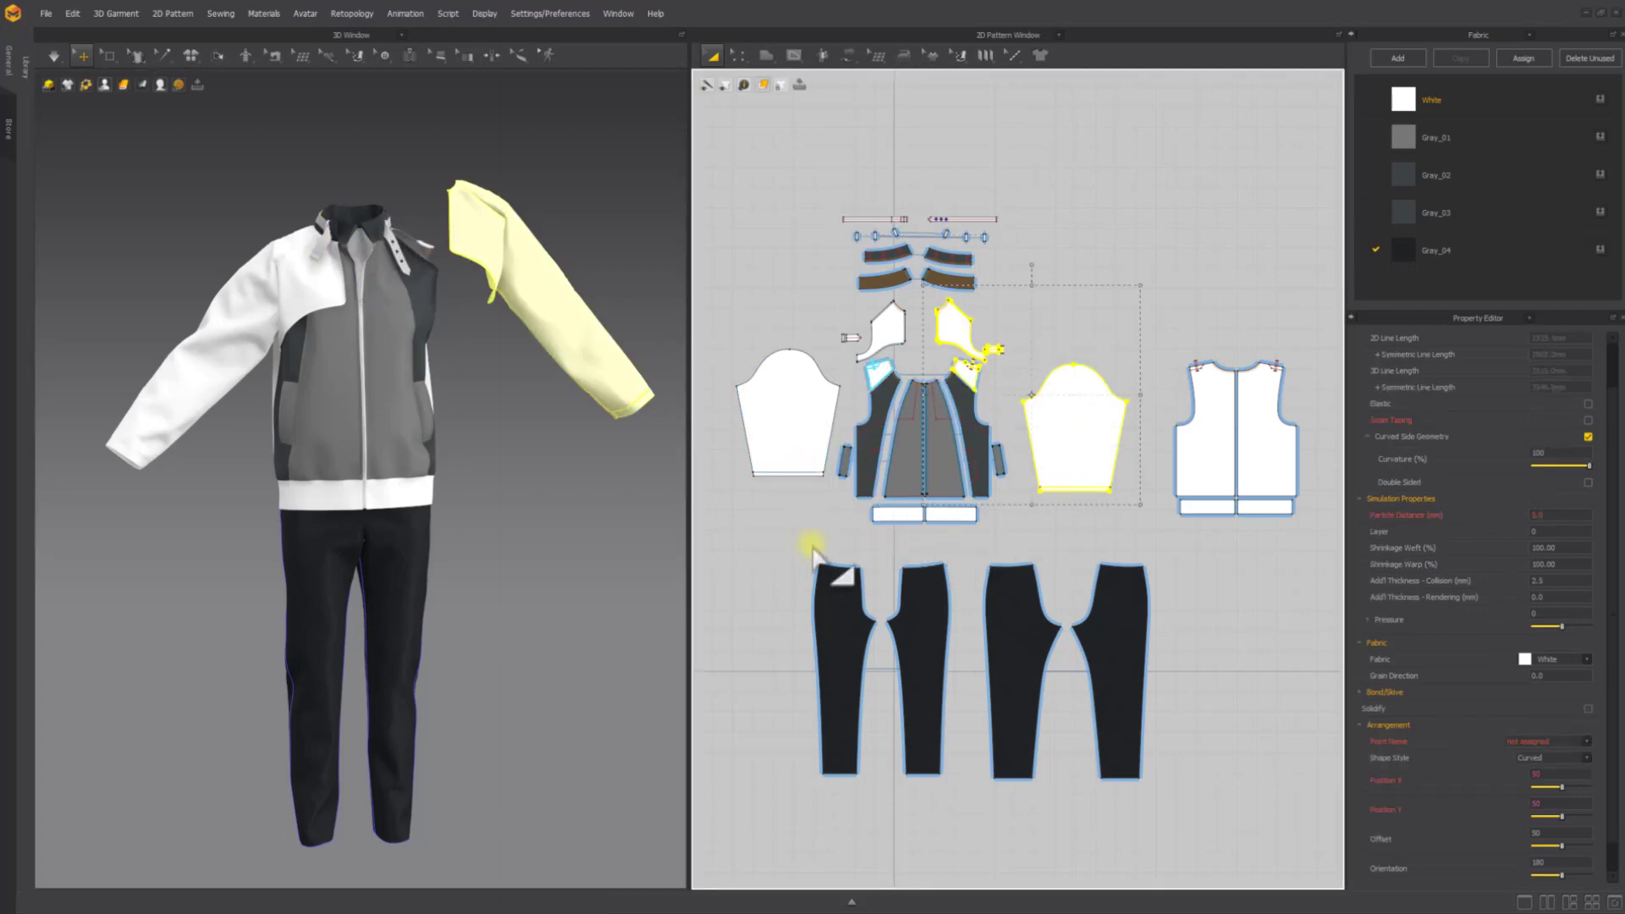
Select the sewn trouser patterns, add the jacket body, left sleeve, collar straps and chest piece, and shift the whole selection slightly
{"action": "double_click", "coordinate": [843, 607]}
{"action": "key", "text": "shift"}
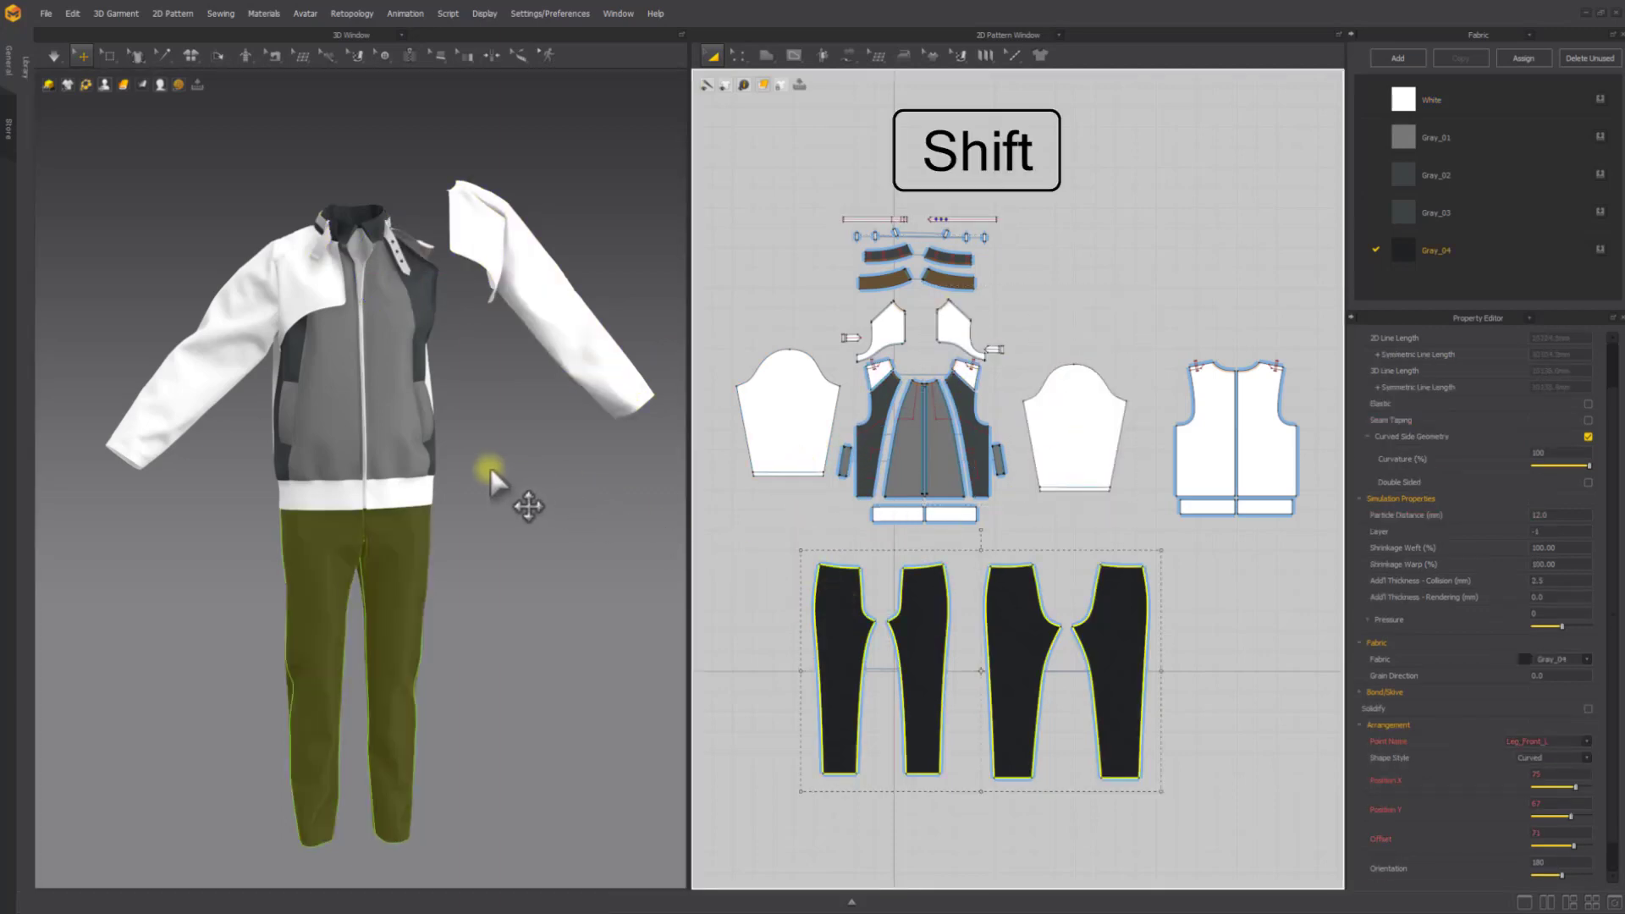
{"action": "left_click", "coordinate": [336, 491], "text": "shift"}
{"action": "left_click", "coordinate": [544, 288], "text": "shift"}
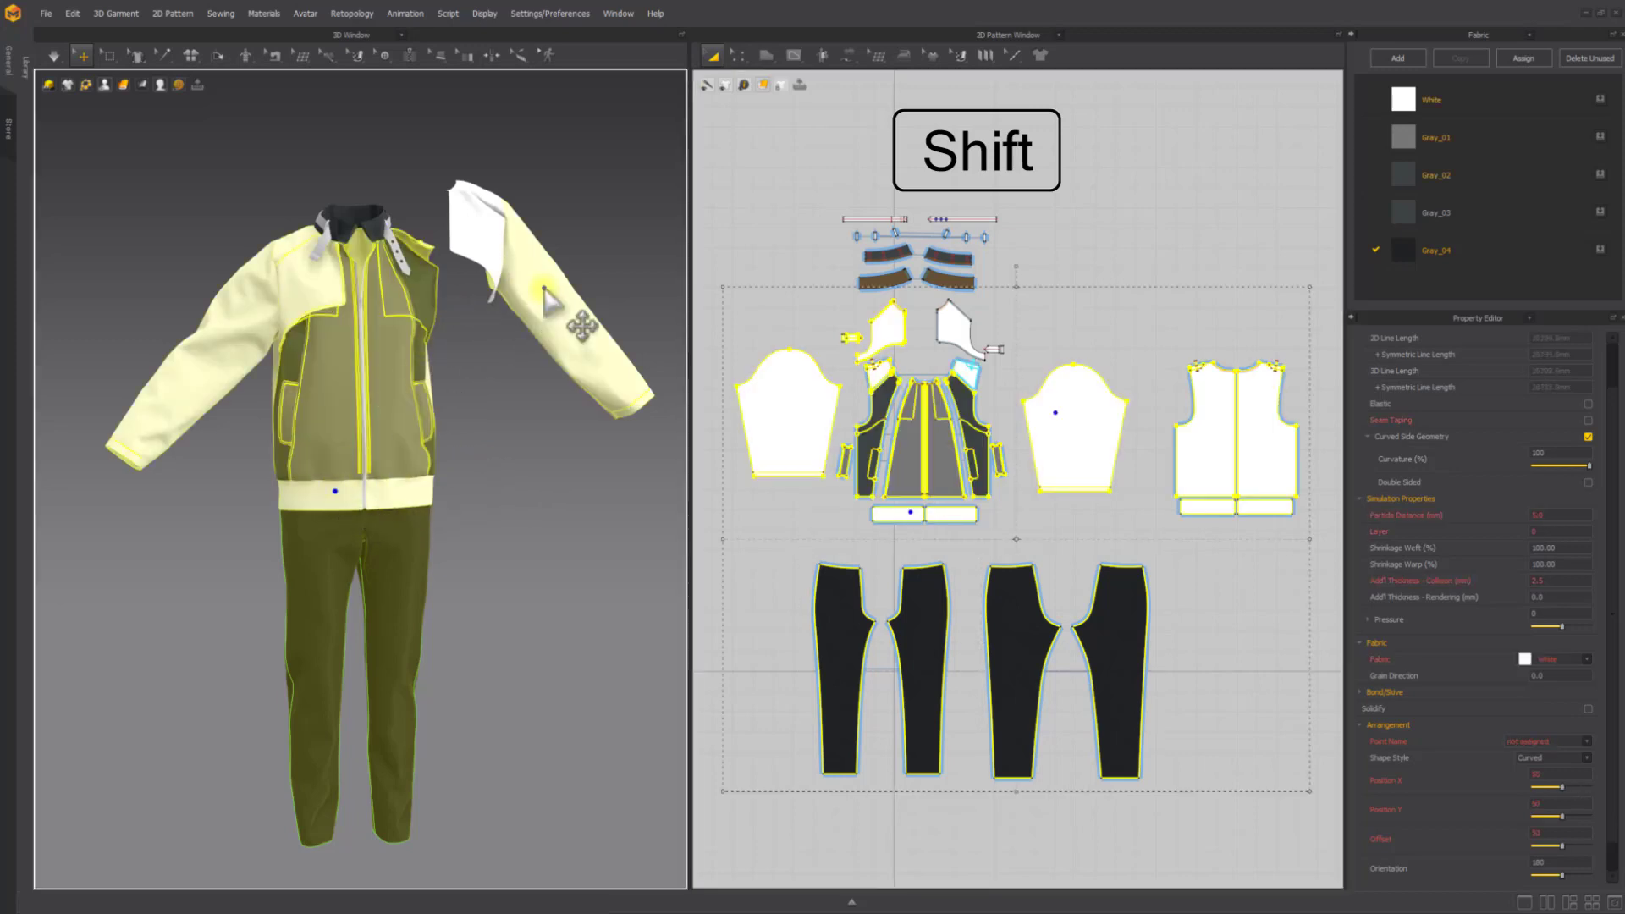
{"action": "double_click", "coordinate": [401, 255], "text": "shift"}
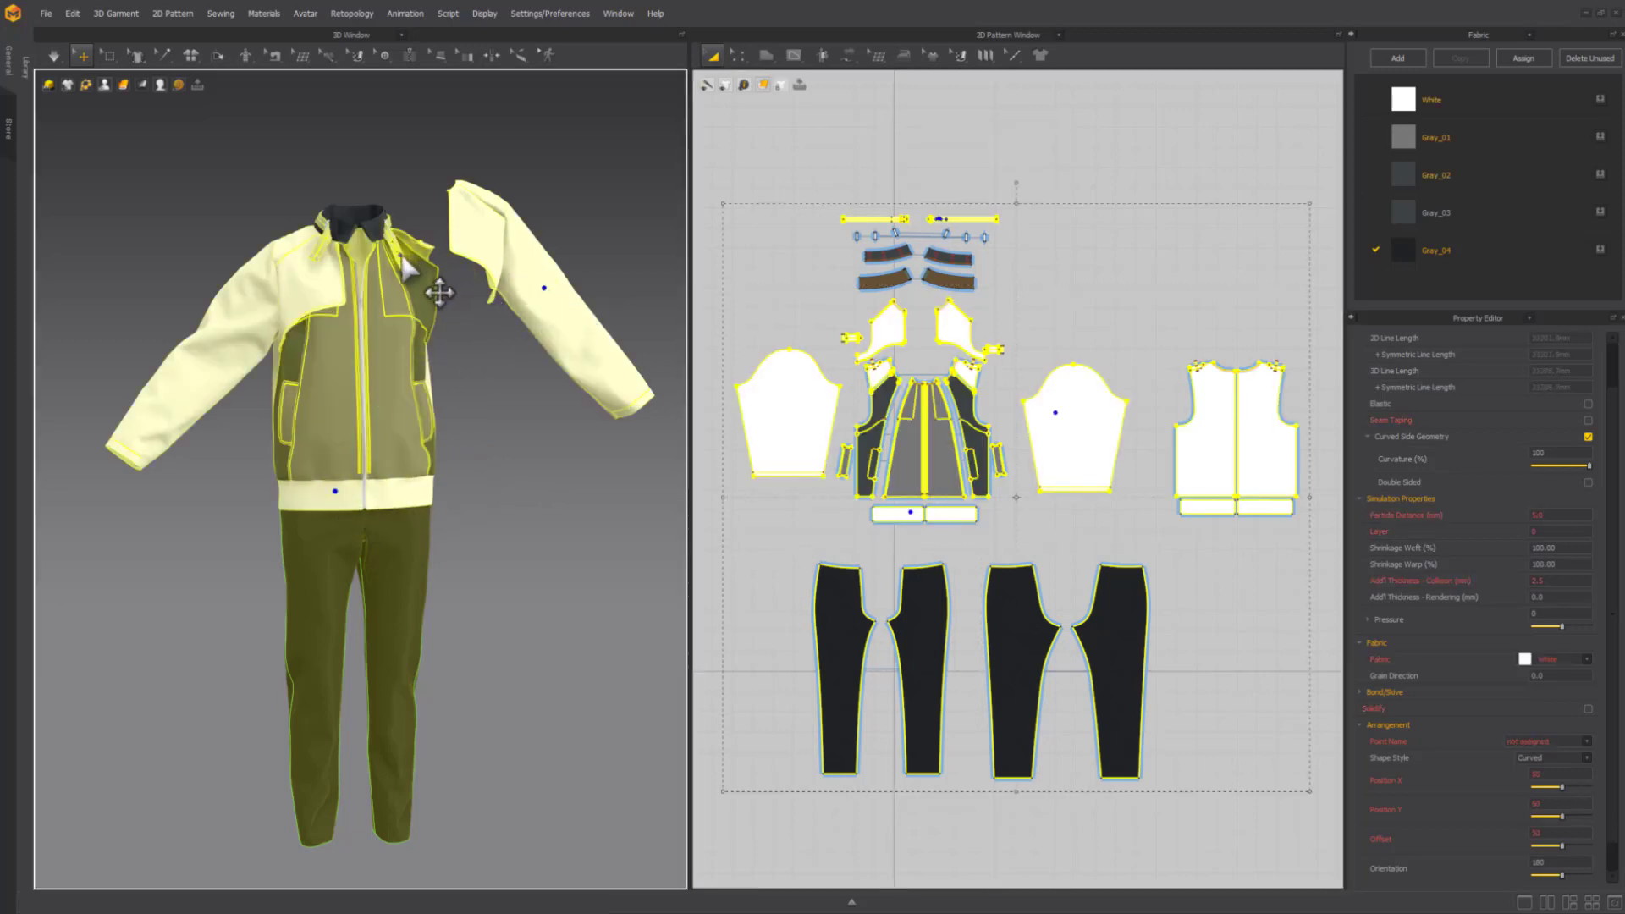
{"action": "left_click", "coordinate": [388, 296]}
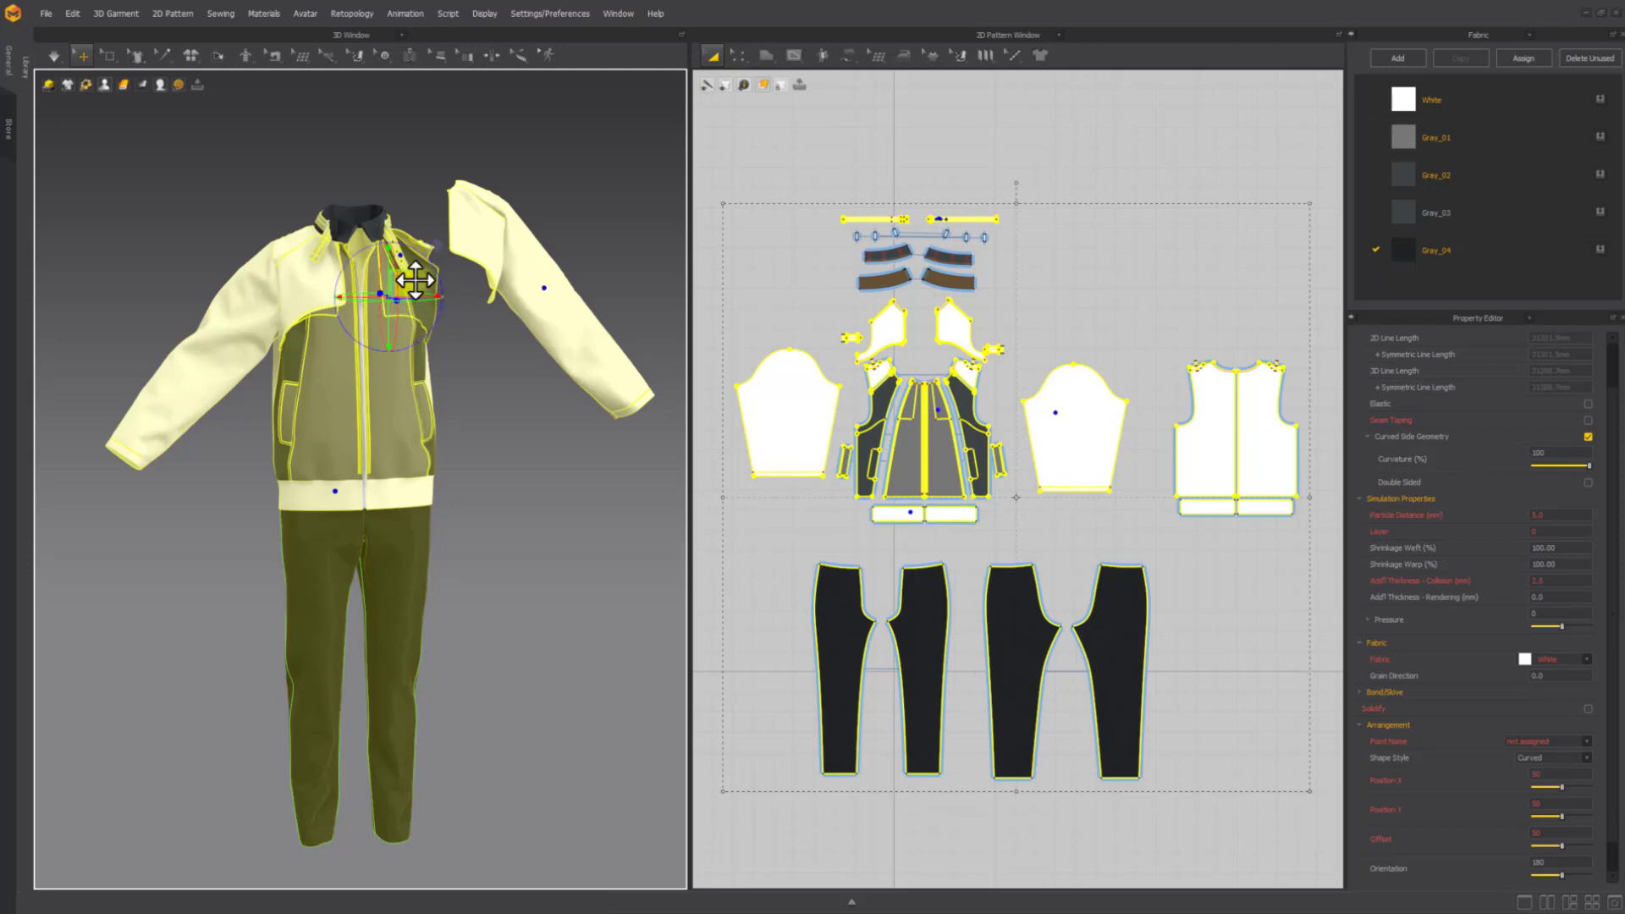
{"action": "mouse_move", "coordinate": [409, 297]}
{"action": "left_mouse_down"}
{"action": "mouse_move", "coordinate": [433, 301]}
{"action": "mouse_move", "coordinate": [389, 288]}
{"action": "left_mouse_up"}
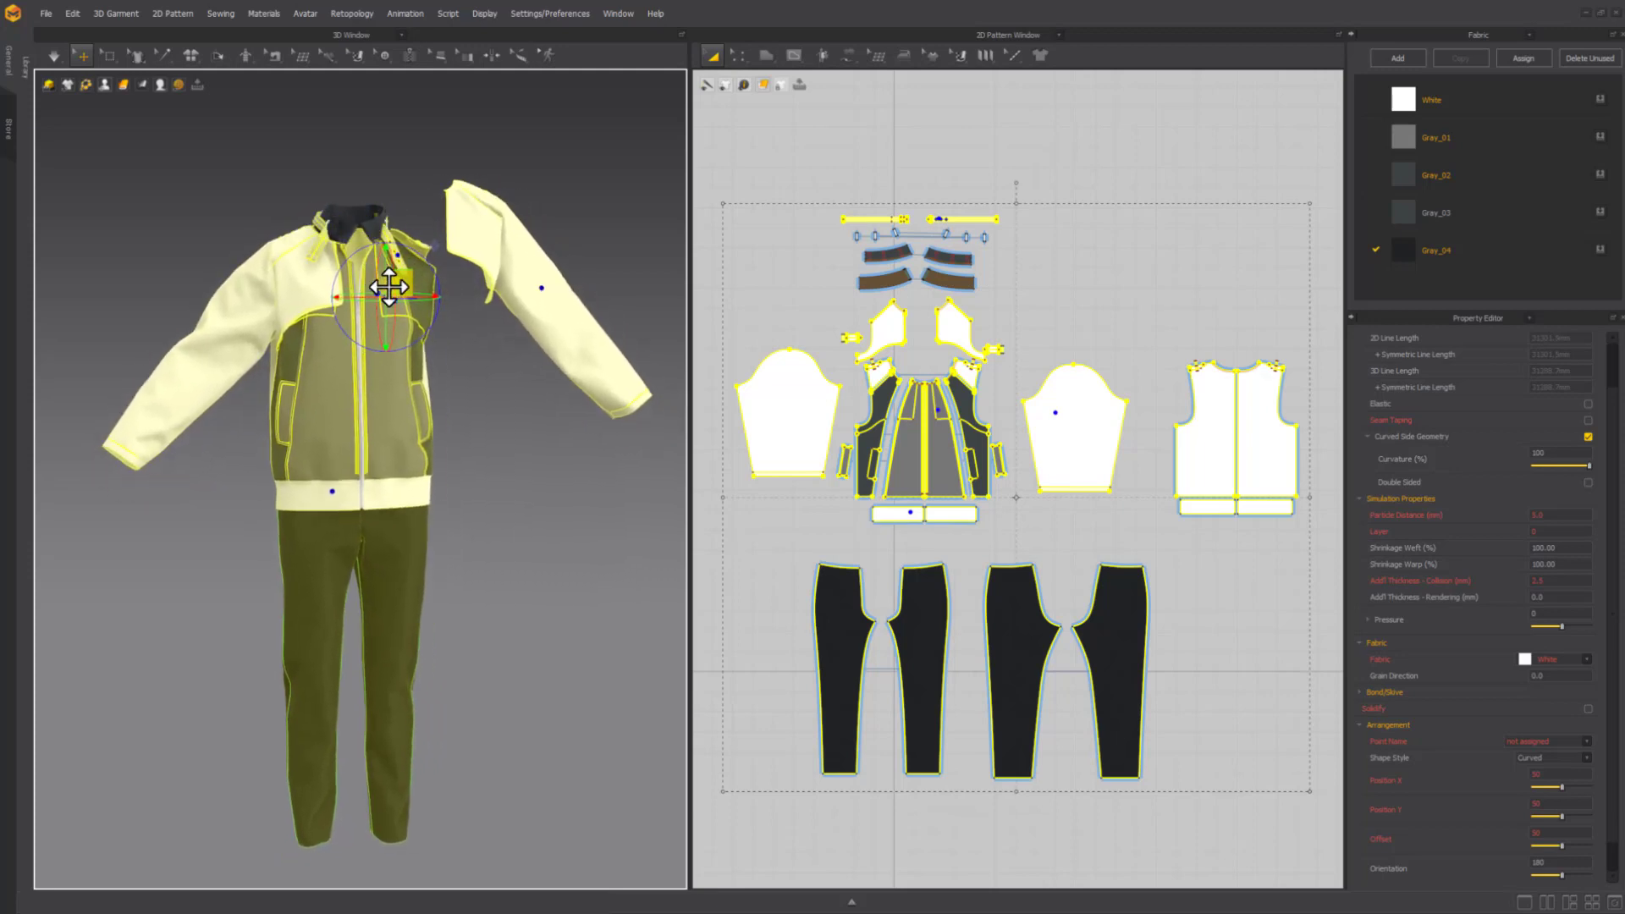
{"action": "left_click", "coordinate": [373, 241]}
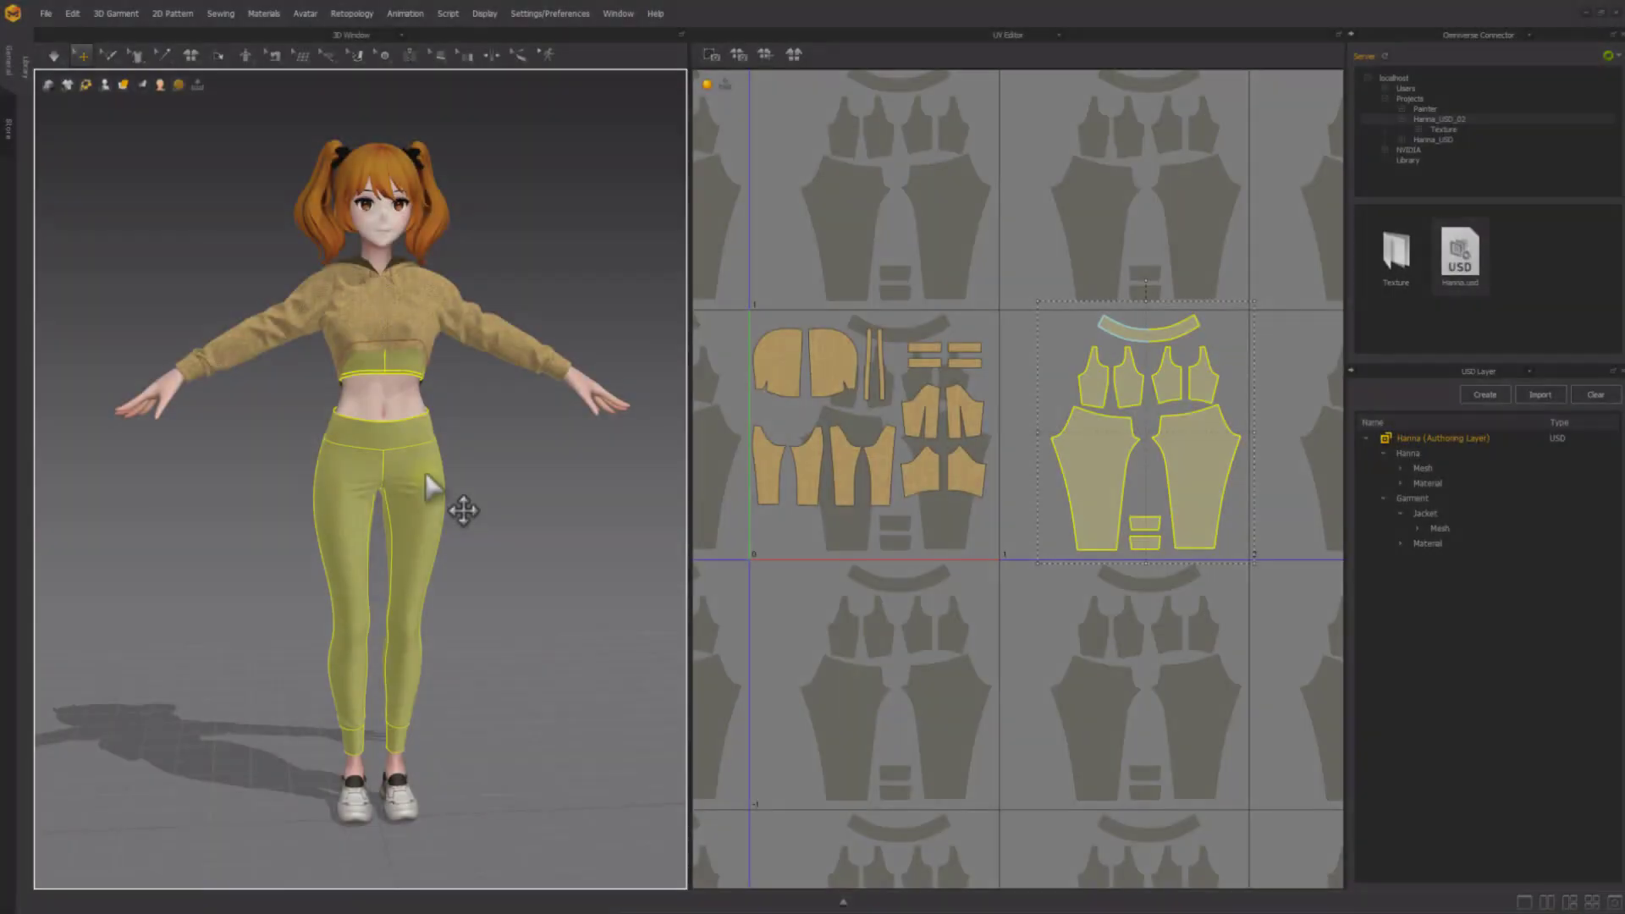
Start exporting the selected leggings to the USD layer with prim paths /Garment/Pants/Mesh for the mesh and /Garment/Material for the material
{"action": "right_click", "coordinate": [425, 471]}
{"action": "left_click", "coordinate": [507, 626]}
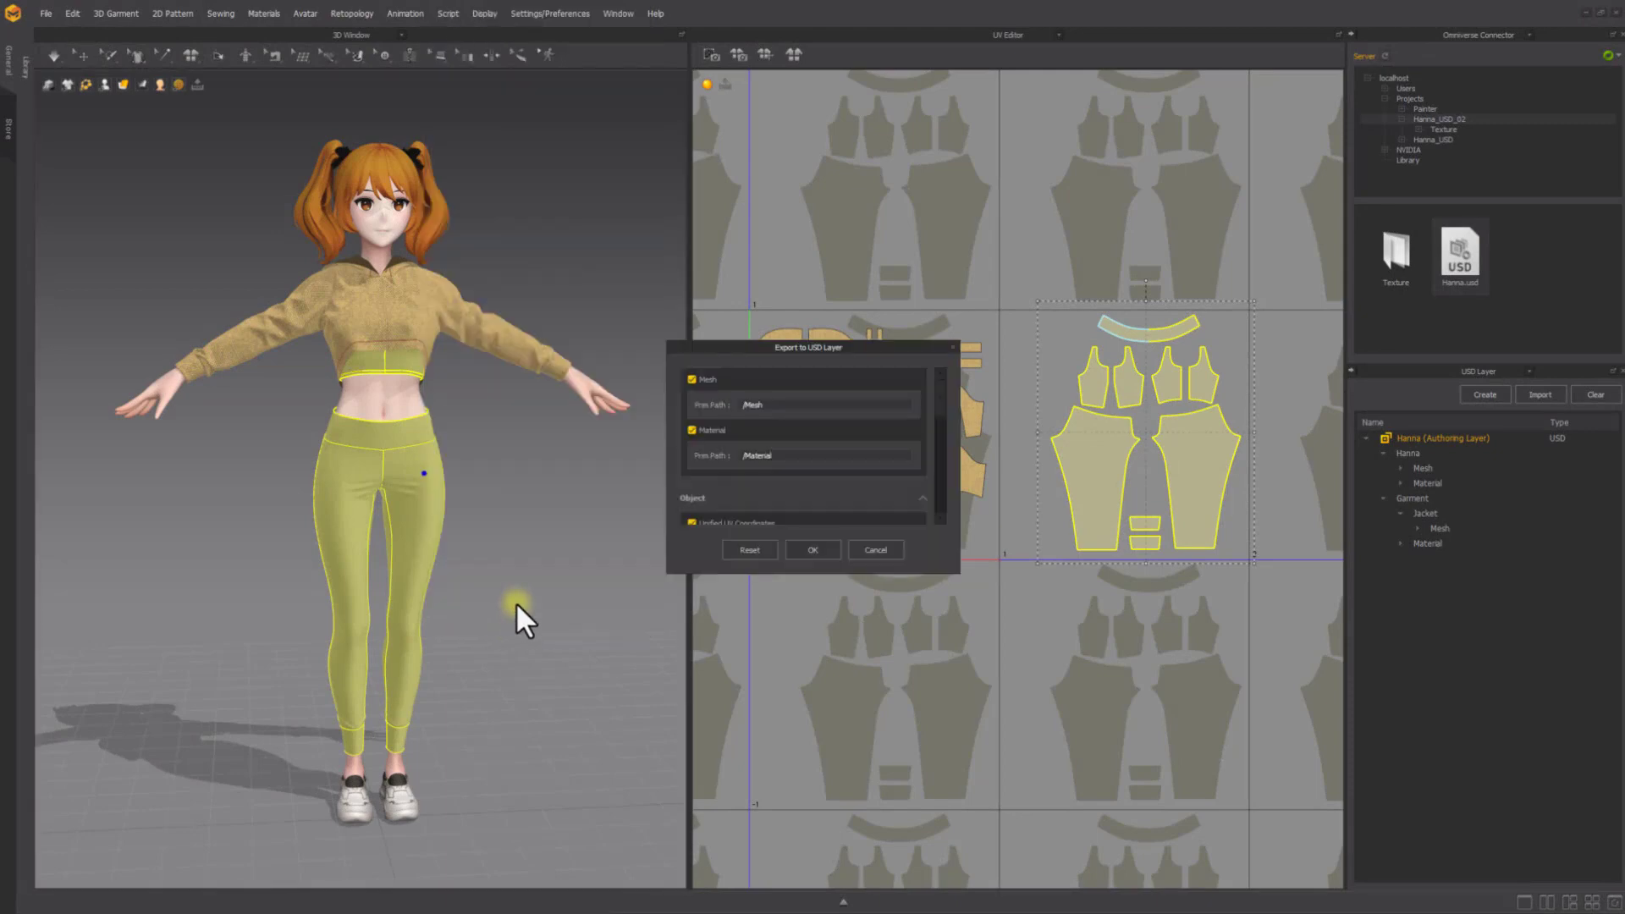
{"action": "left_click", "coordinate": [743, 405]}
{"action": "type", "text": "/Garment/Pants"}
{"action": "left_click", "coordinate": [740, 460]}
{"action": "type", "text": "/Garment"}
{"action": "scroll", "coordinate": [802, 526], "scroll_direction": "down", "scroll_amount": 1}
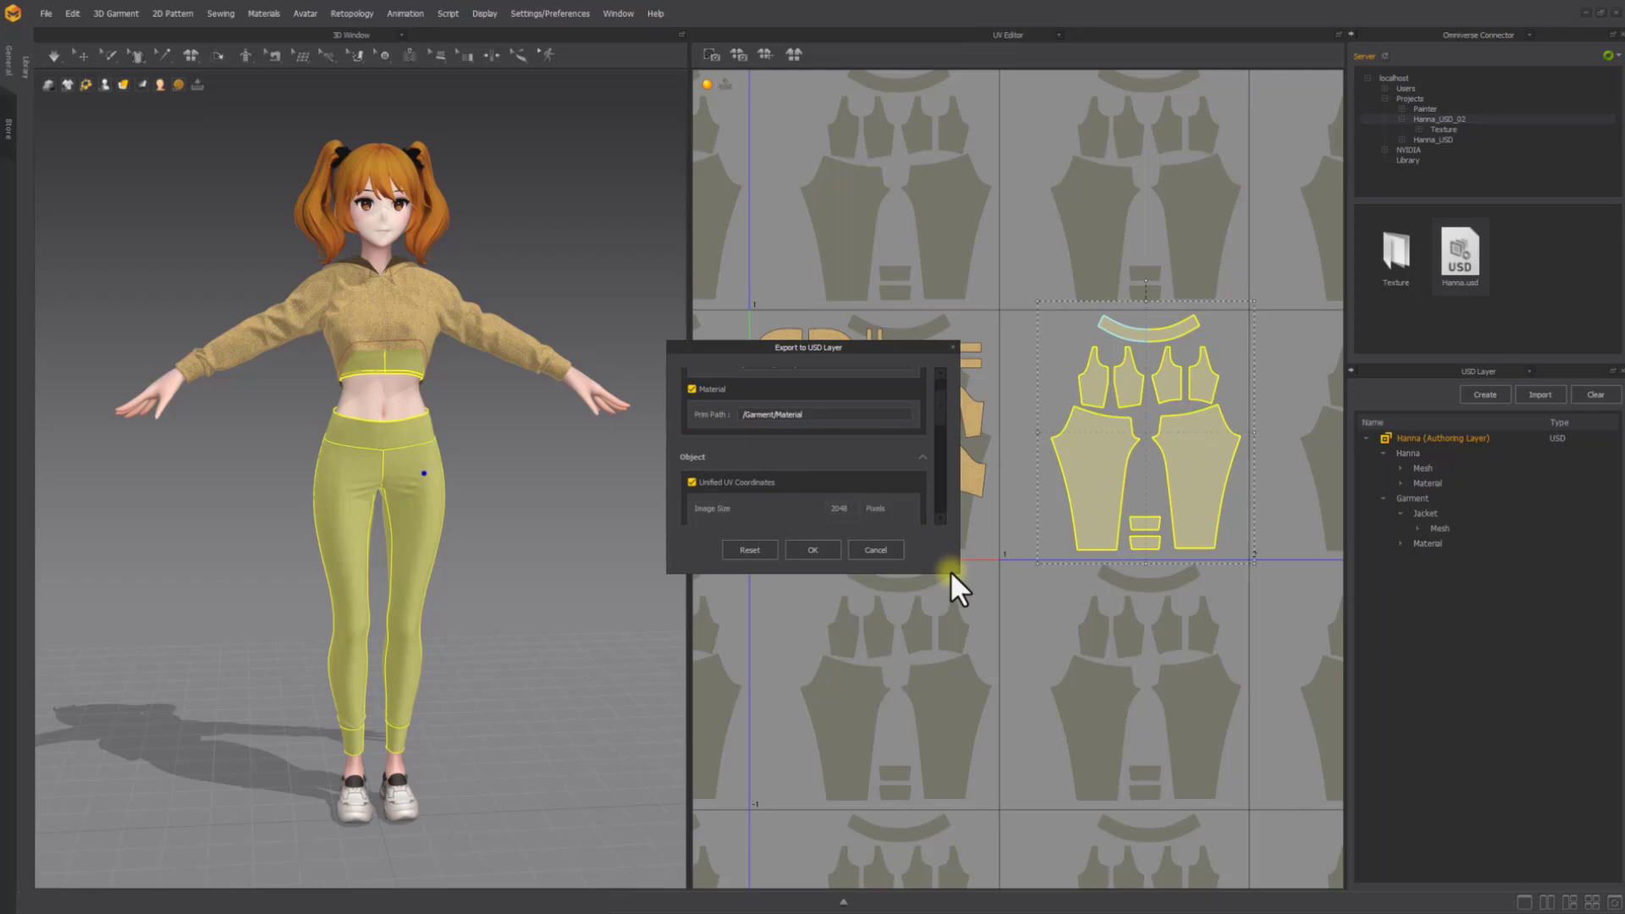
Enlarge the export dialog, toggle Unified UV Coordinates off and back on, and export the leggings to the USD layer
{"action": "left_click_drag", "start_coordinate": [958, 572], "coordinate": [974, 837]}
{"action": "scroll", "coordinate": [948, 482], "scroll_direction": "down", "scroll_amount": 1}
{"action": "left_click", "coordinate": [692, 437]}
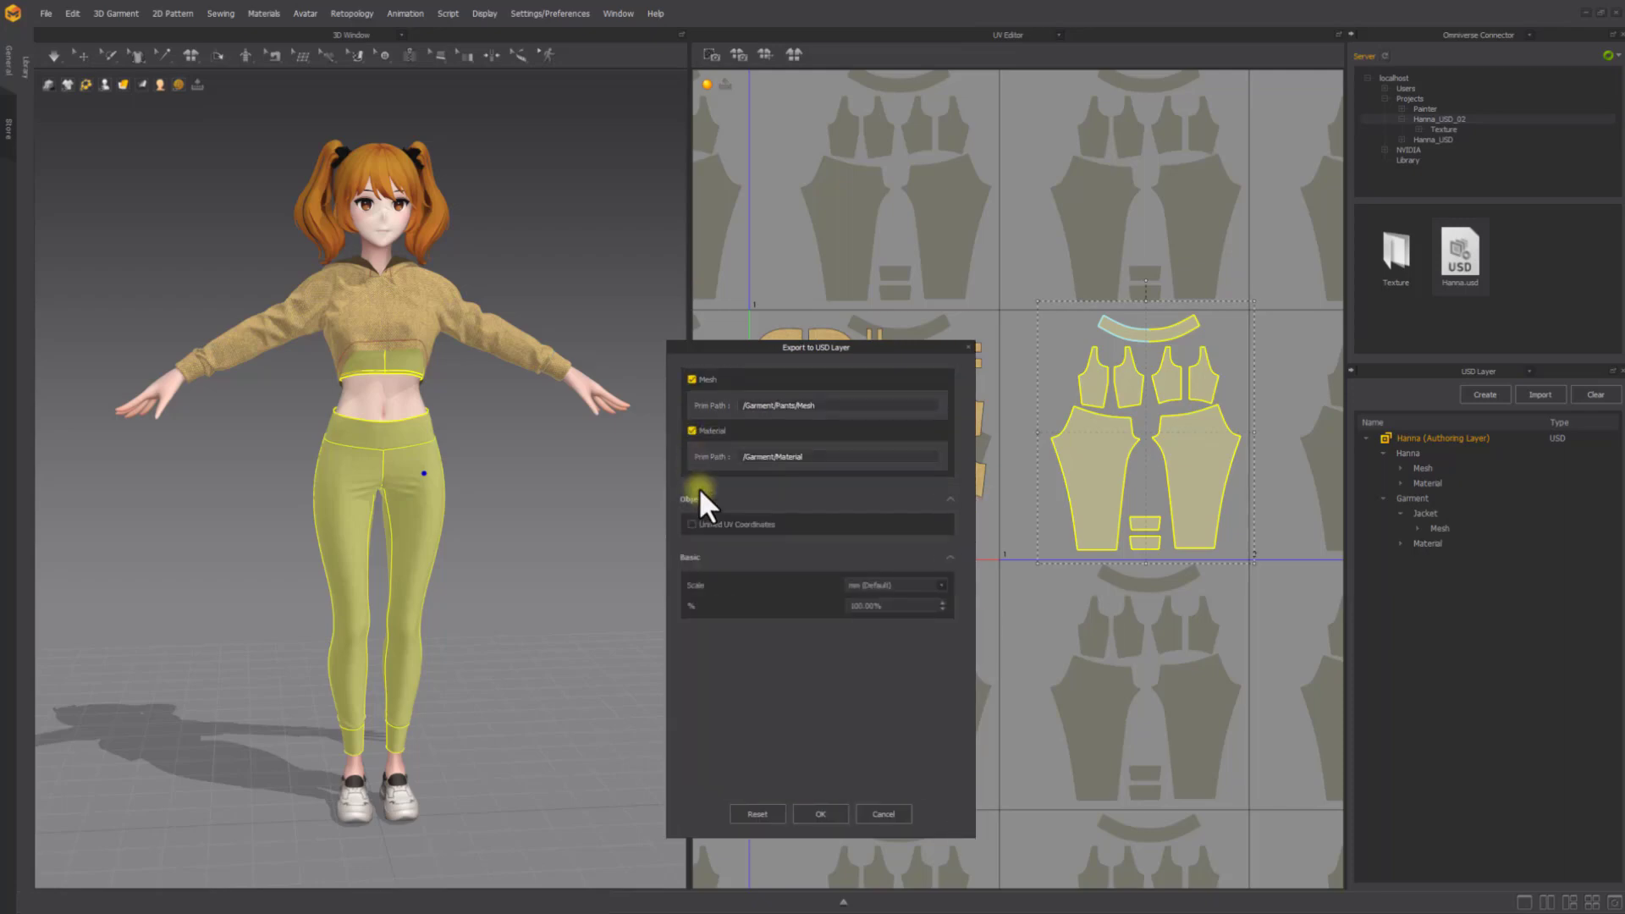
{"action": "left_click", "coordinate": [691, 524]}
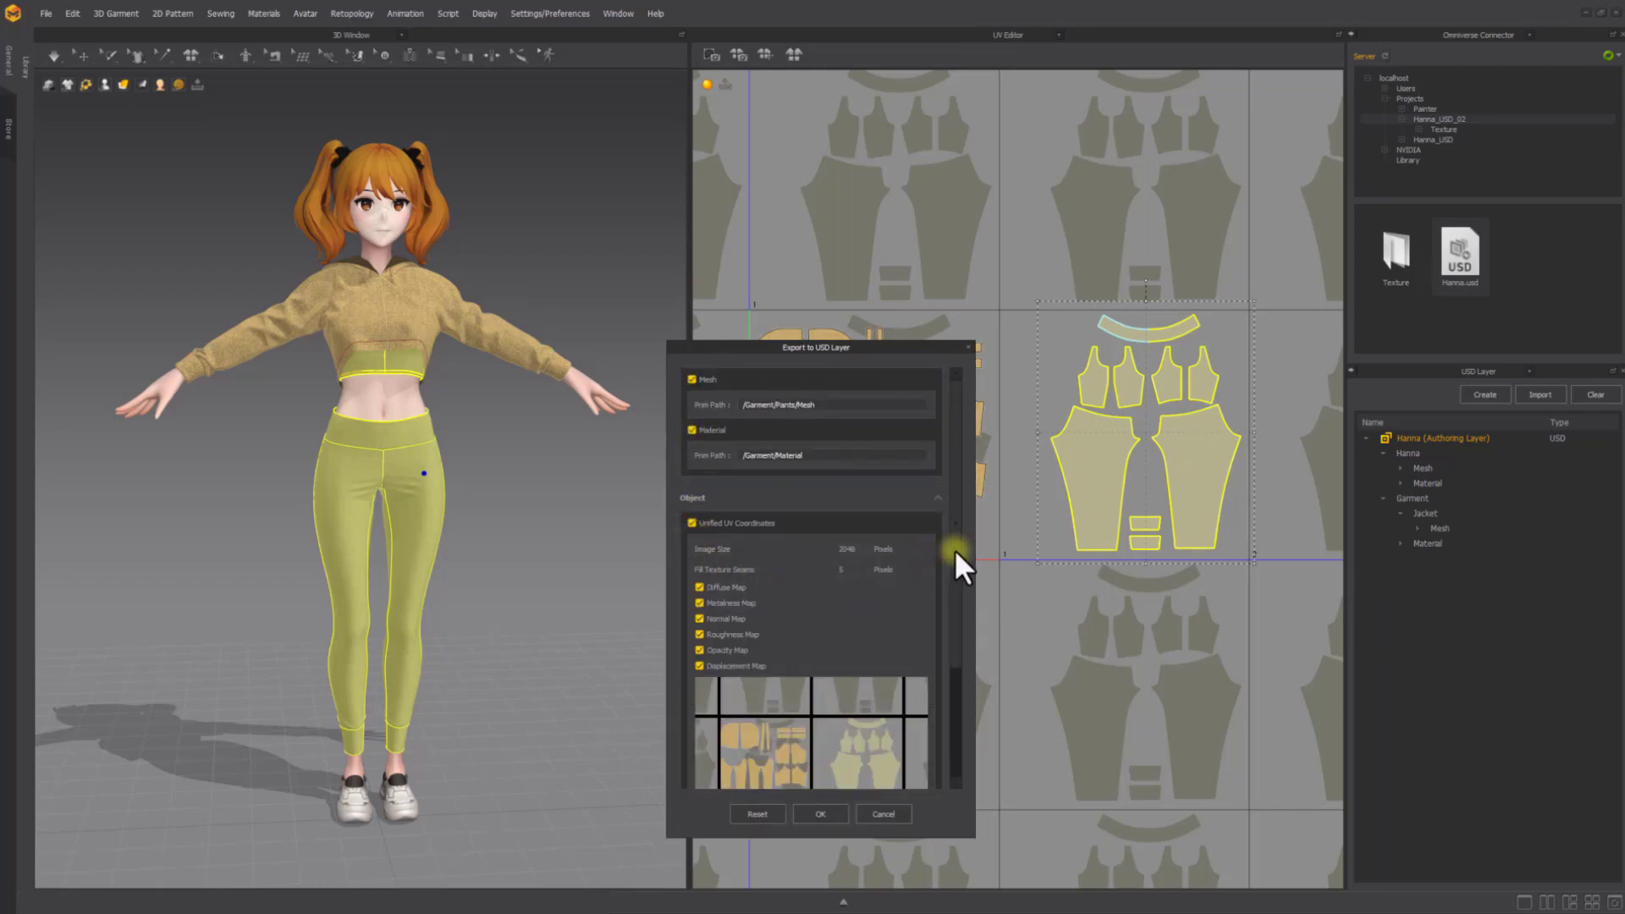
{"action": "scroll", "coordinate": [954, 550], "scroll_direction": "down", "scroll_amount": 1}
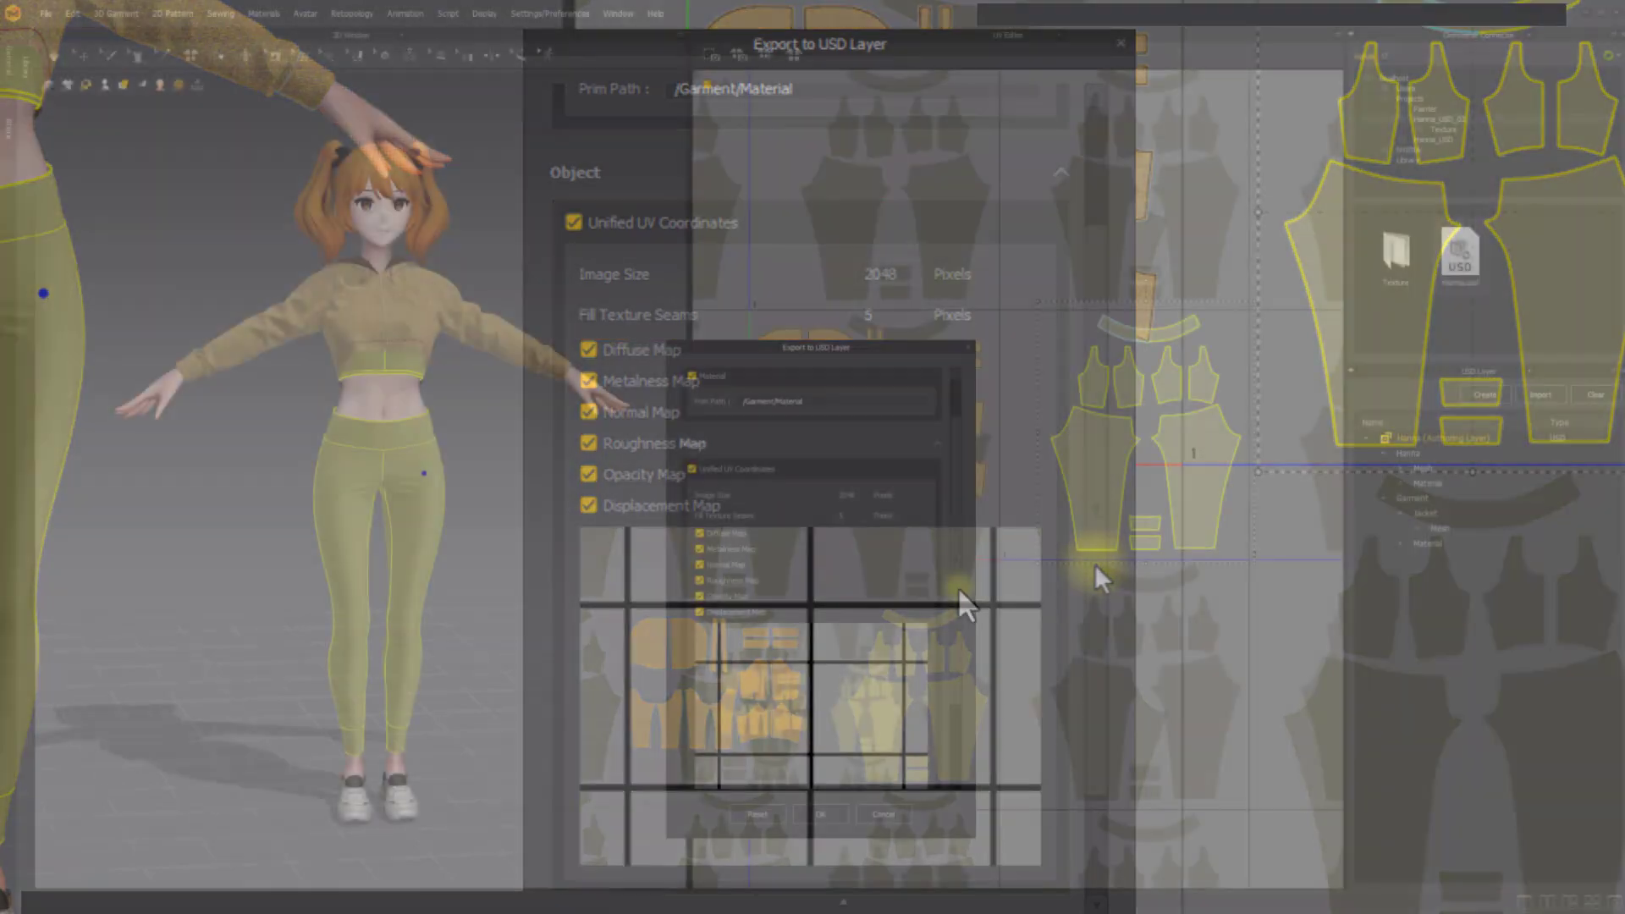
{"action": "left_click", "coordinate": [825, 811]}
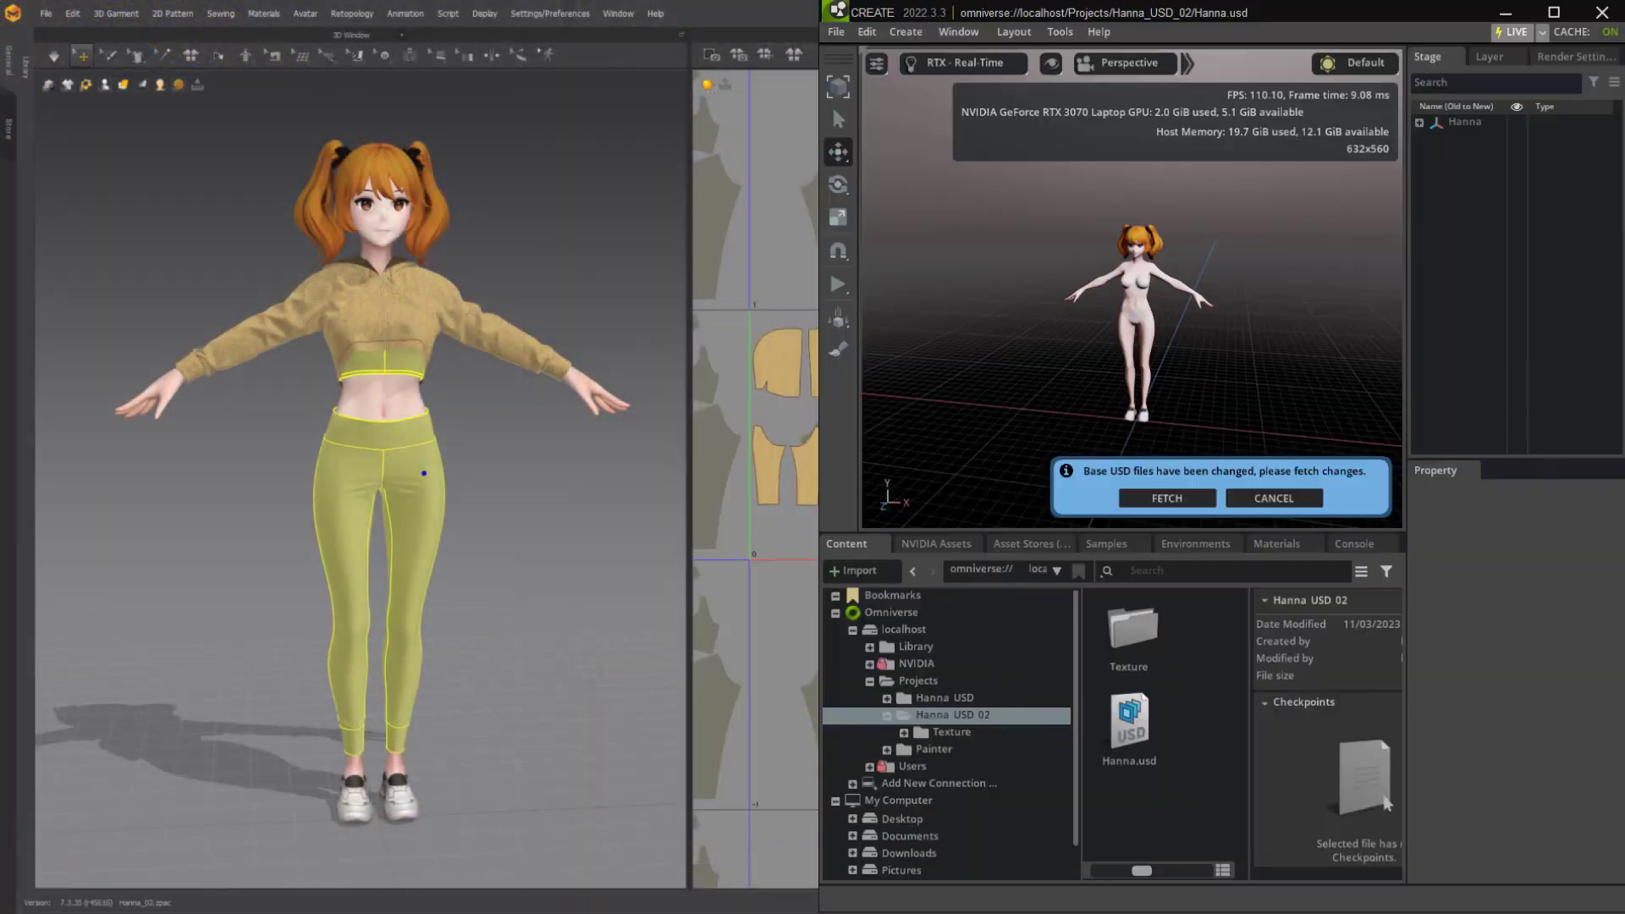
Fetch the changed base USD files in Omniverse Create, switch to Adobe Substance 3D Painter and import the garment there
{"action": "left_click", "coordinate": [1166, 498]}
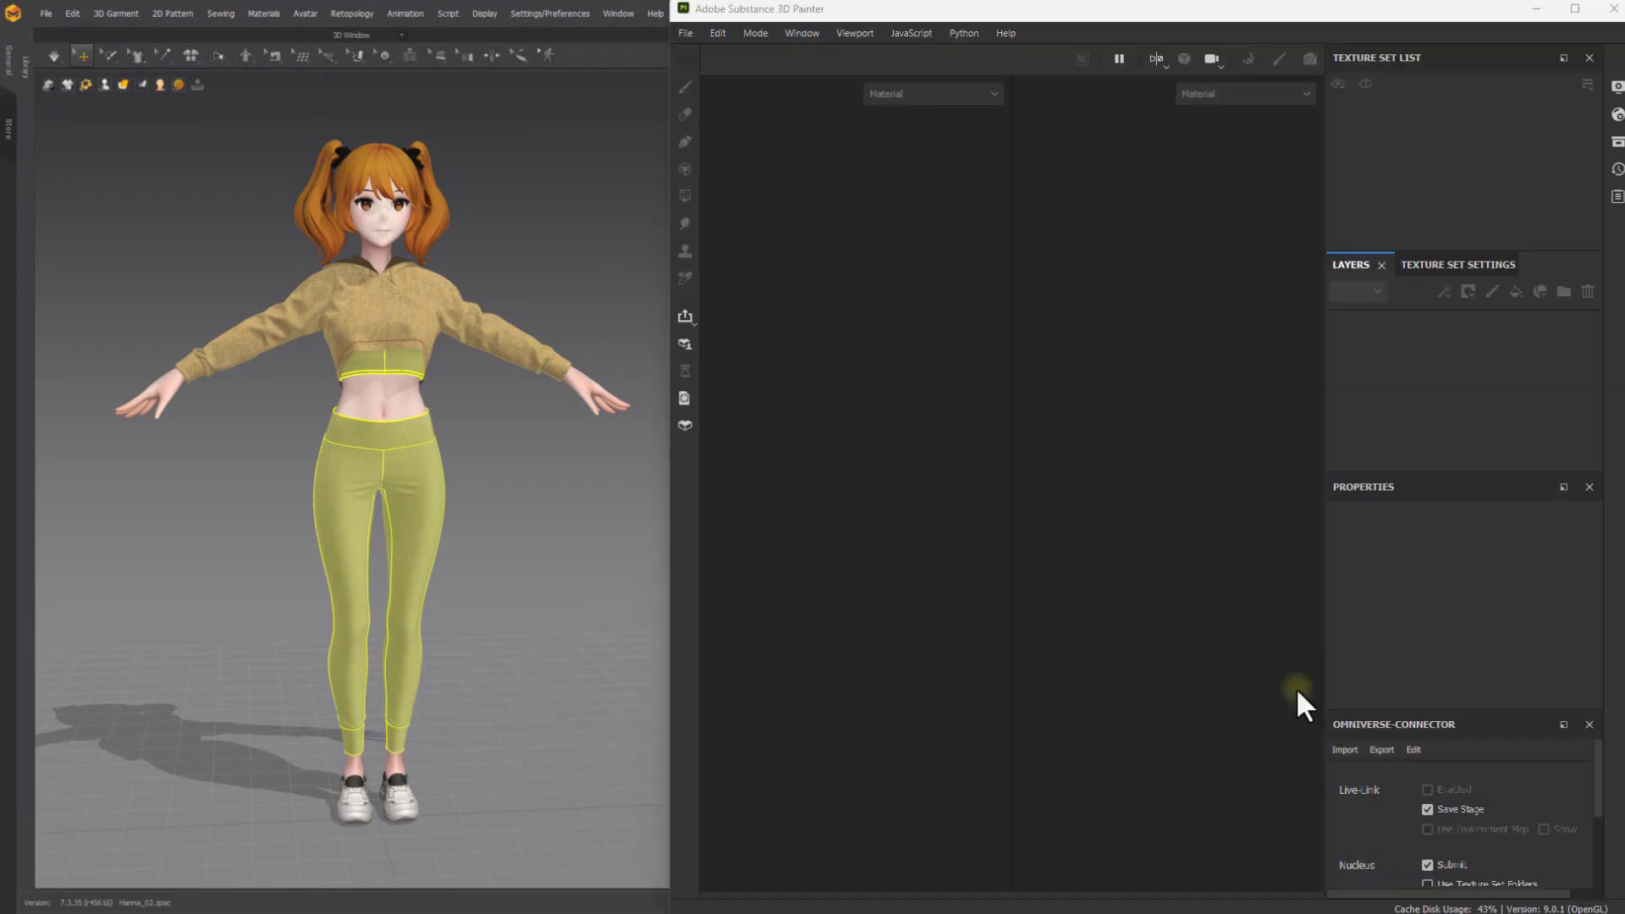
{"action": "left_click", "coordinate": [1348, 766]}
{"action": "left_click", "coordinate": [1112, 557]}
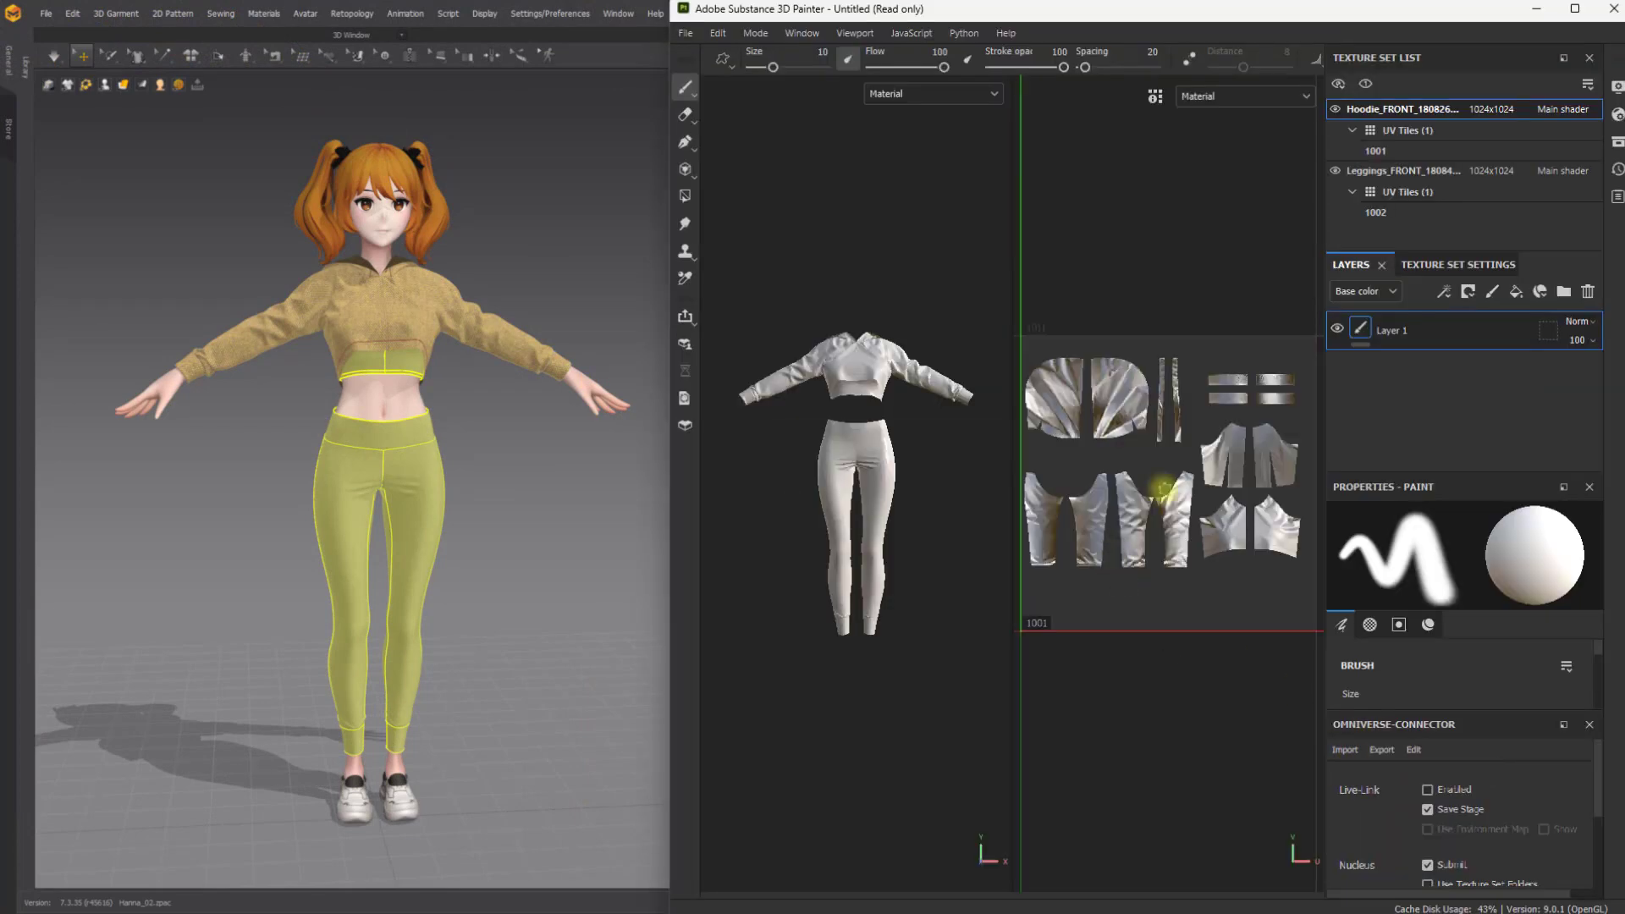
Examine the UV tiles of the hoodie and leggings texture sets, switching between the two sets
{"action": "right_click_drag", "start_coordinate": [1191, 514], "coordinate": [1013, 506], "text": "alt"}
{"action": "middle_click_drag", "start_coordinate": [1233, 551], "coordinate": [1156, 566], "text": "alt"}
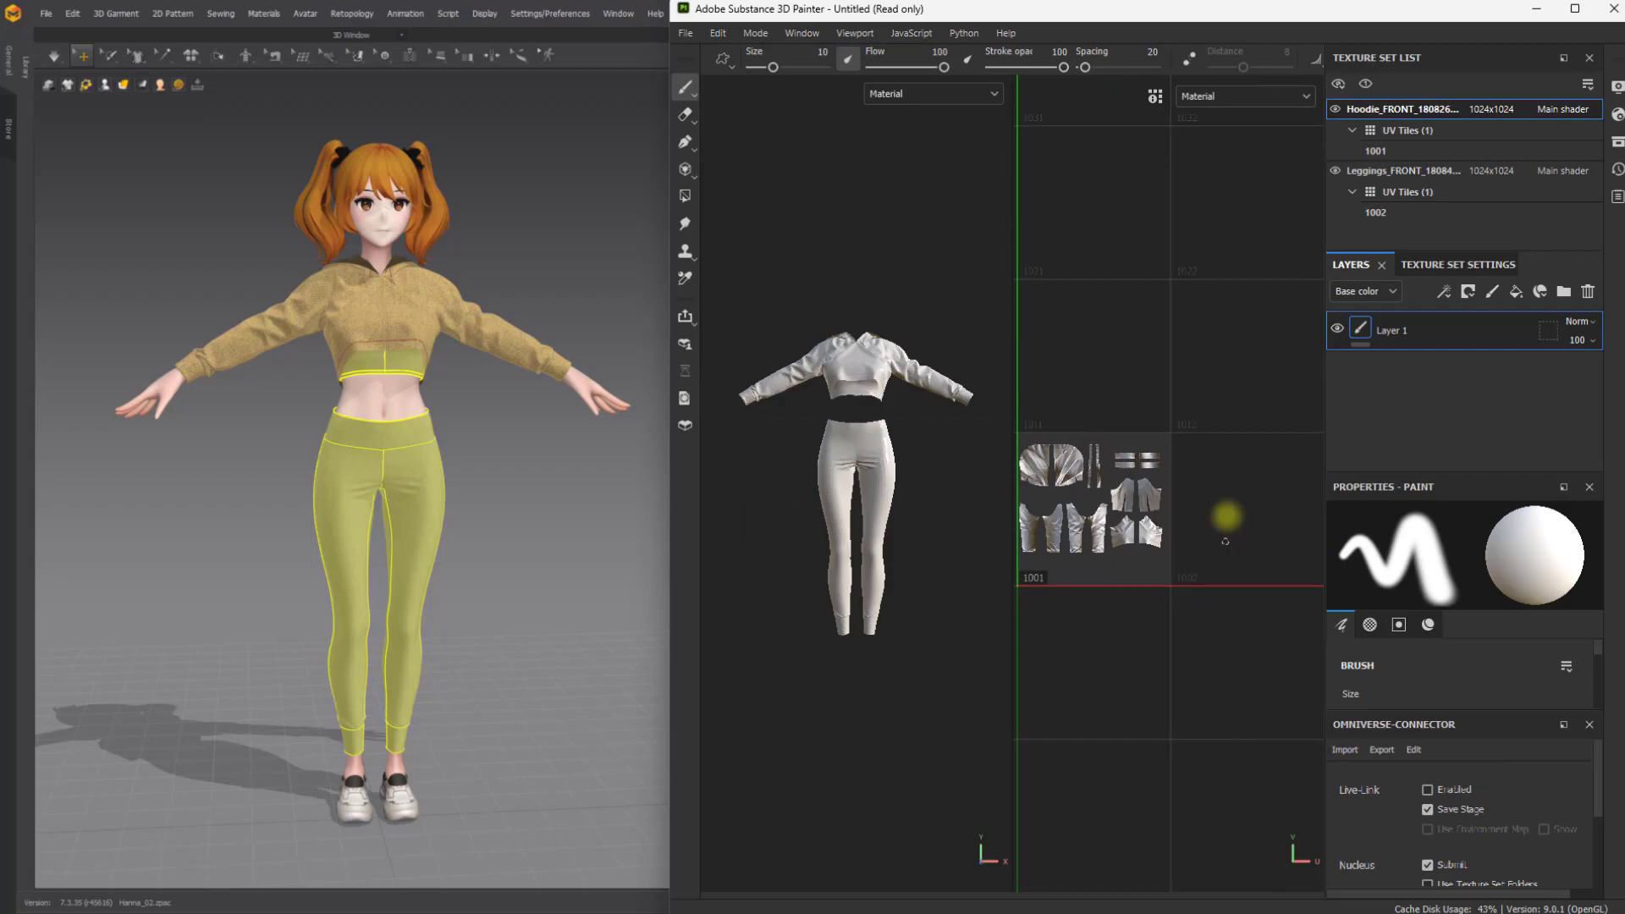
{"action": "left_click", "coordinate": [1410, 174]}
{"action": "left_click", "coordinate": [1417, 110]}
{"action": "left_click", "coordinate": [1419, 168]}
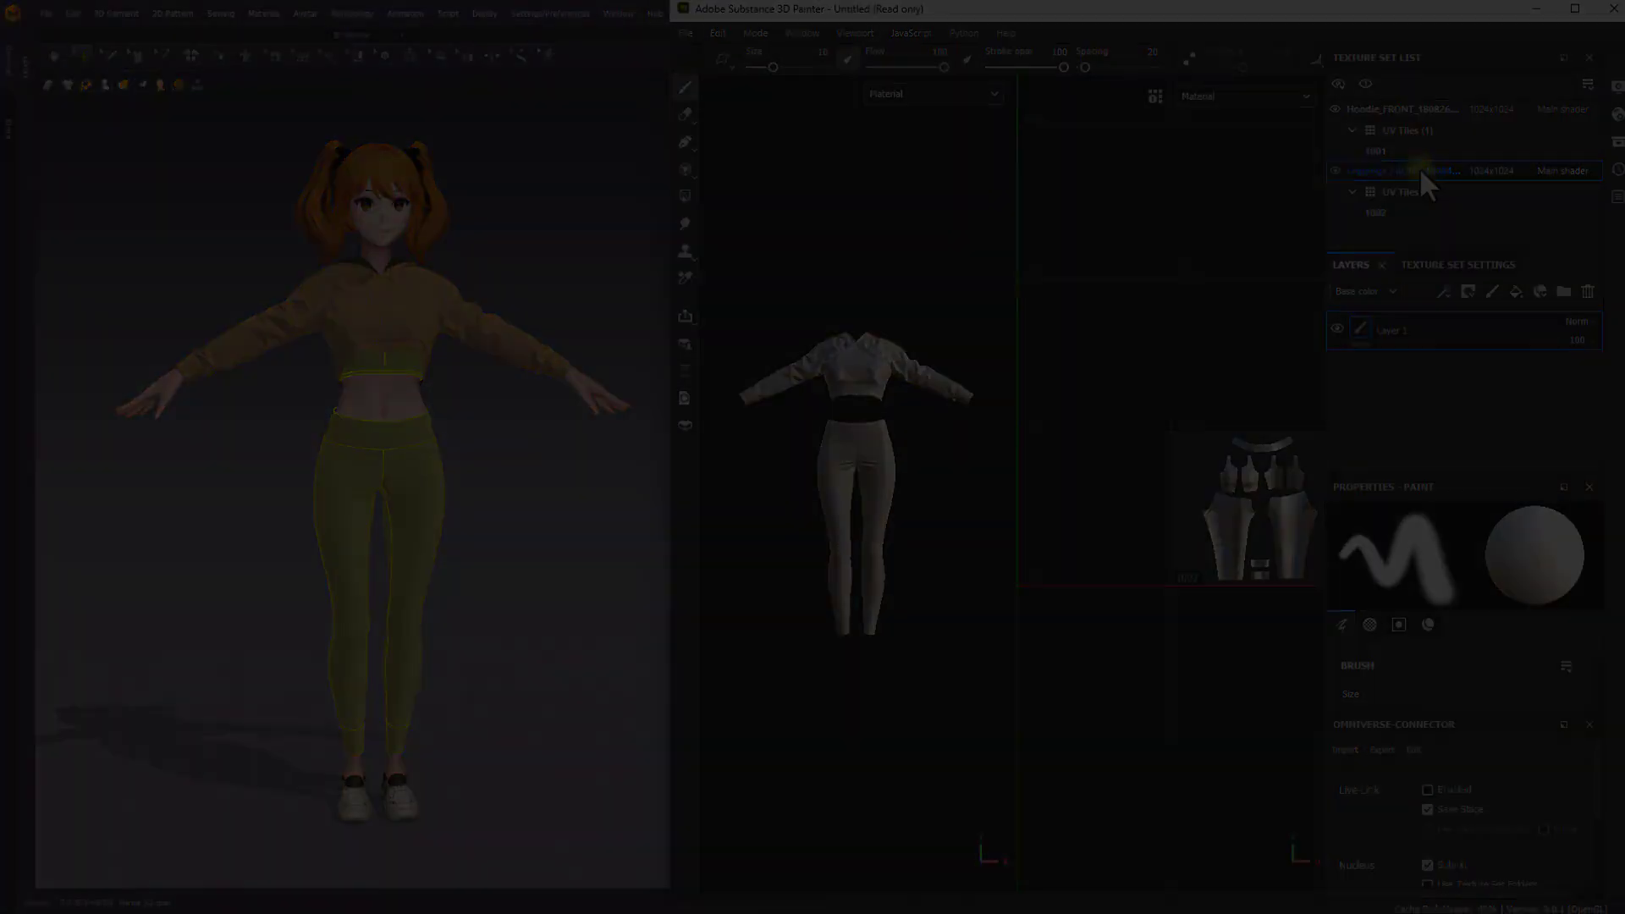